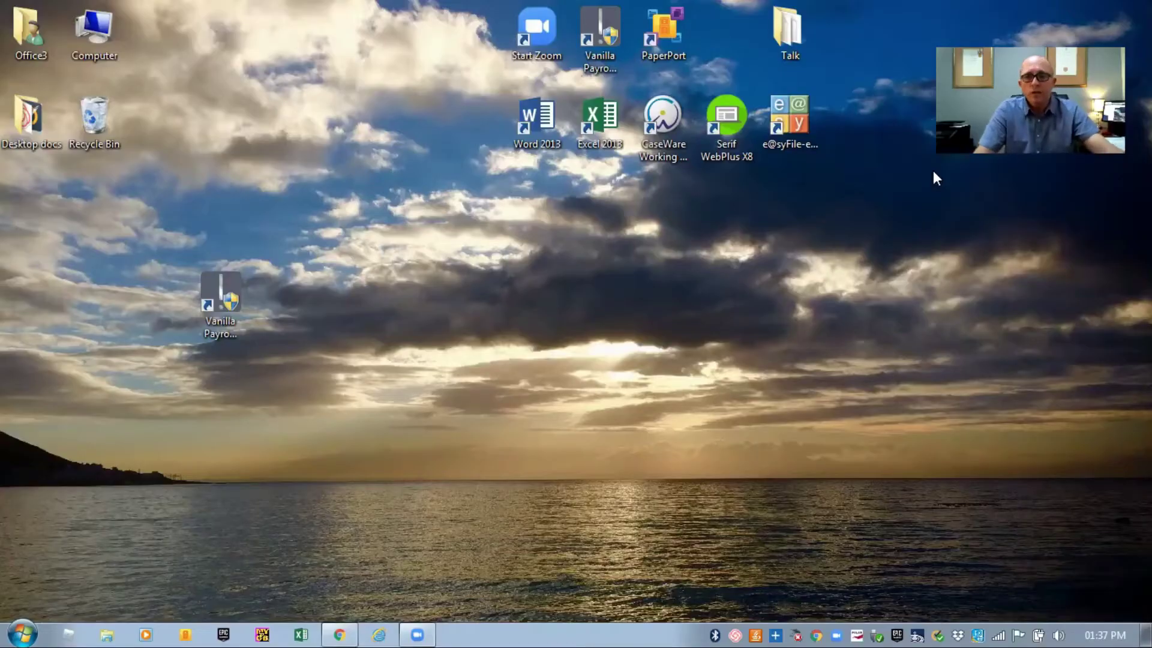
# Open vanillapayroll.com in Chrome and browse its home page, highlighting the free version download offer.
pyautogui.click(329, 627)
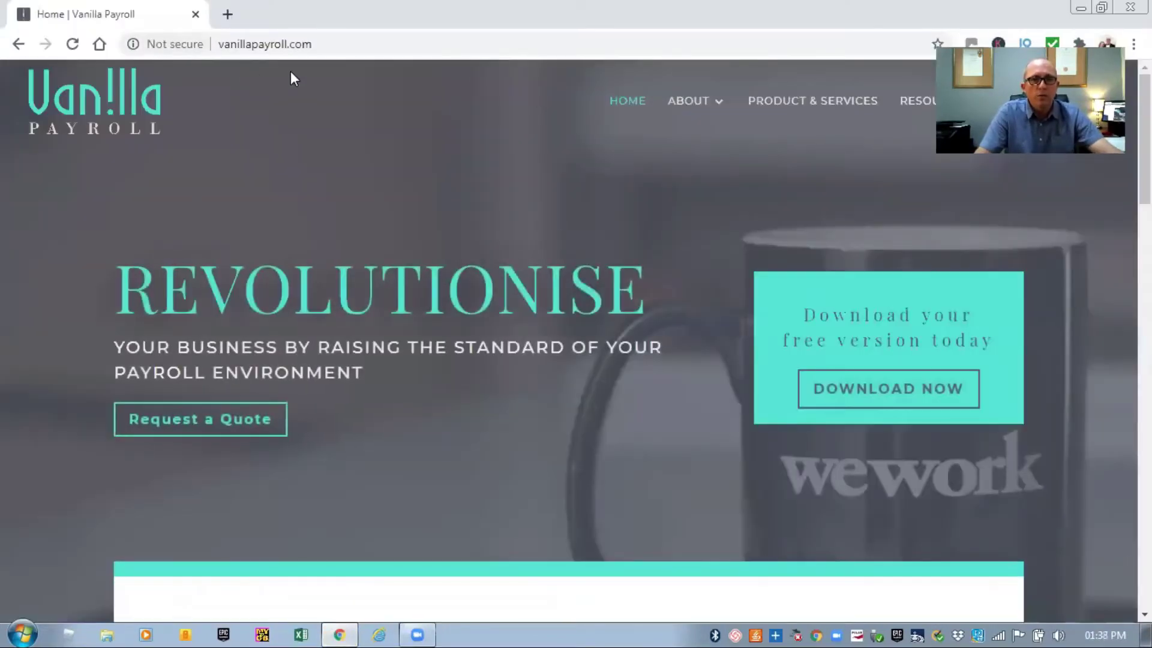
pyautogui.scroll(-1, 70, 172)
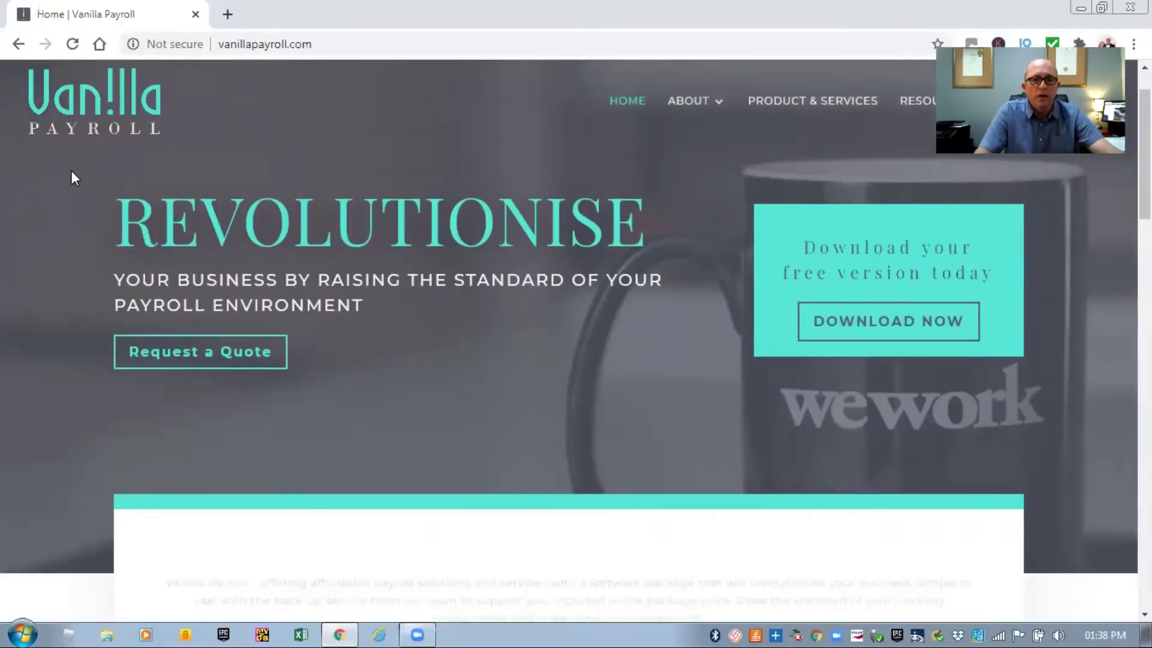
pyautogui.scroll(1, 71, 172)
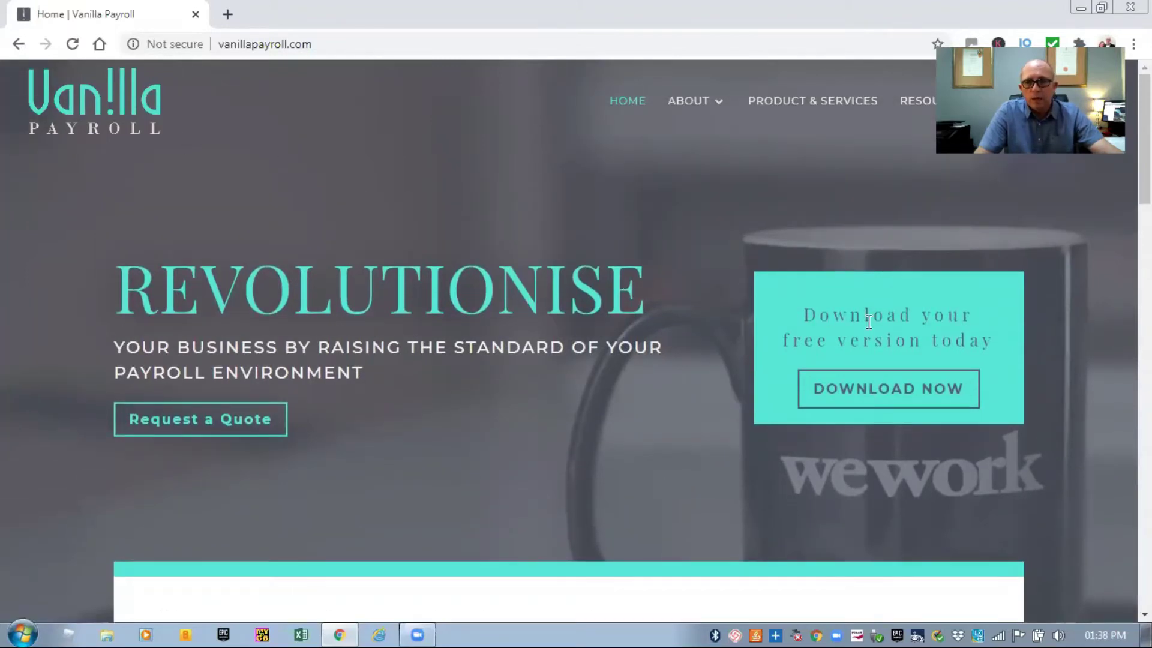
pyautogui.moveTo(808, 309); pyautogui.dragTo(899, 340)
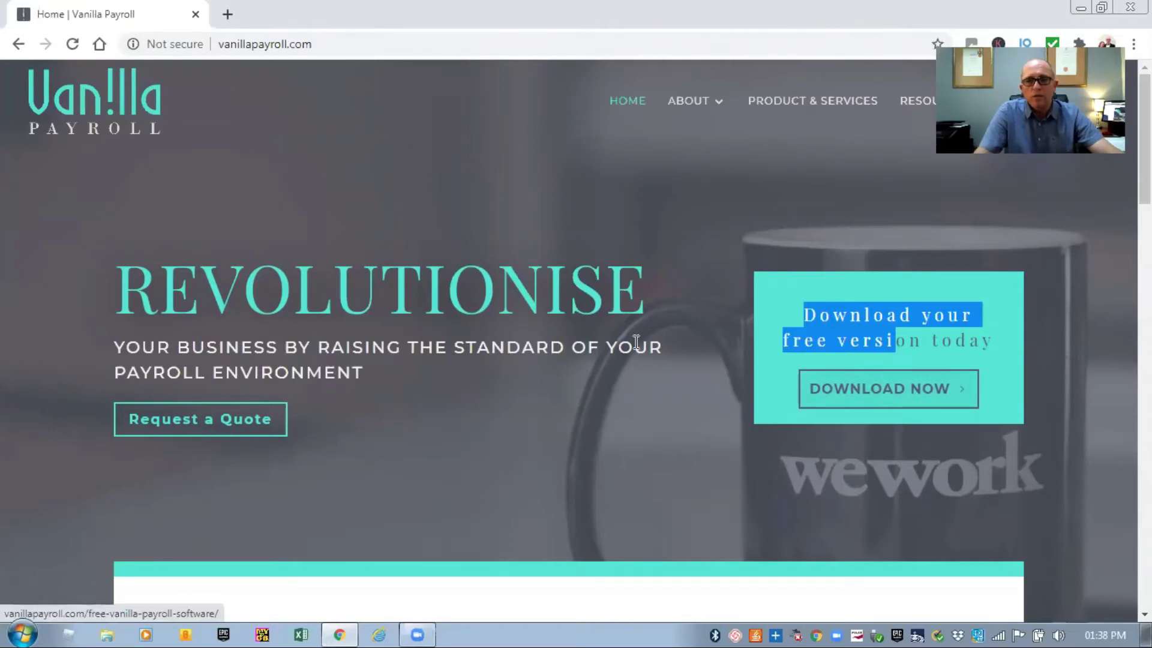
pyautogui.scroll(-9, 534, 318)
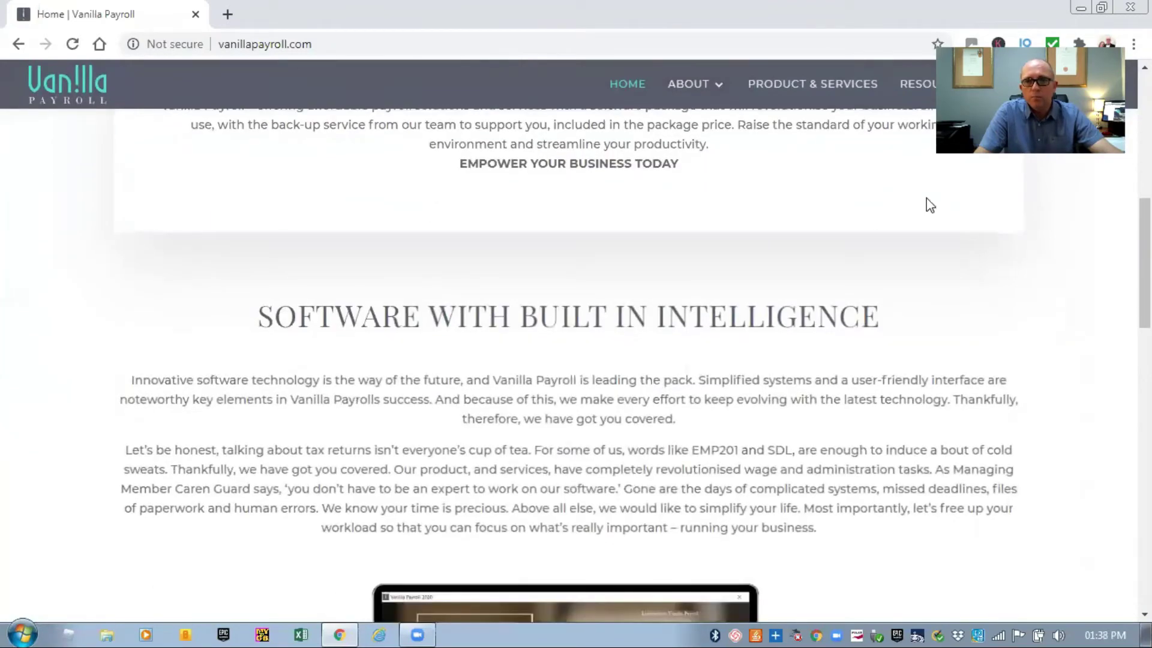
# Browse the Contact Us page's Sales, Admin and Support details and message form, then minimise Chrome.
pyautogui.moveTo(1062, 87)
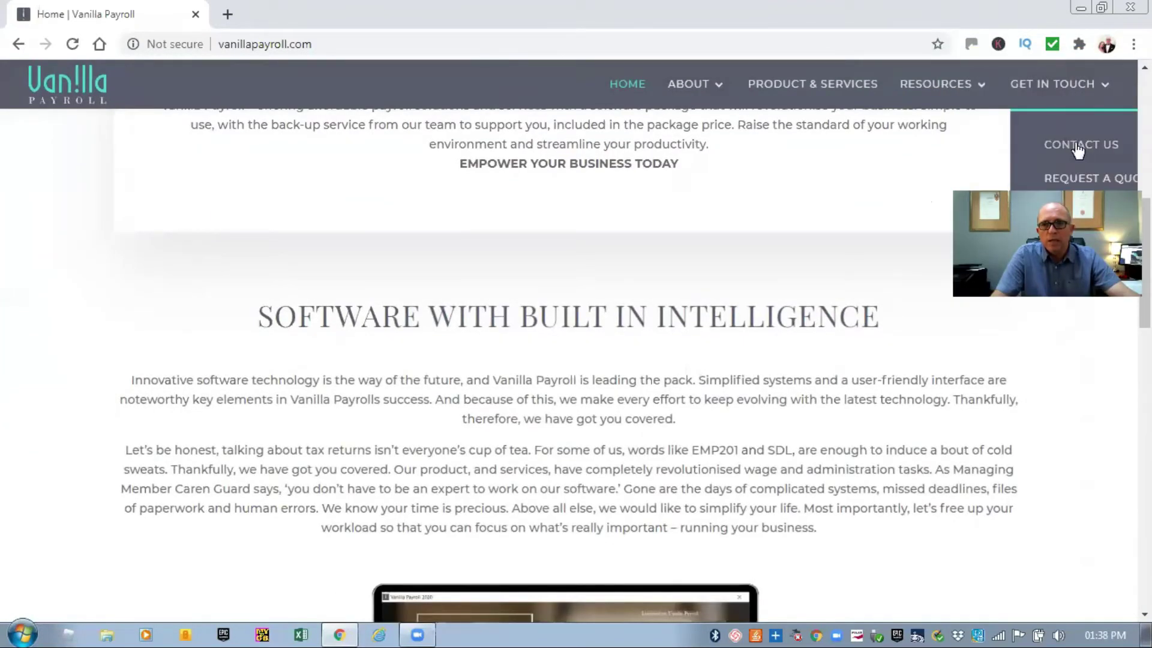
pyautogui.click(1080, 151)
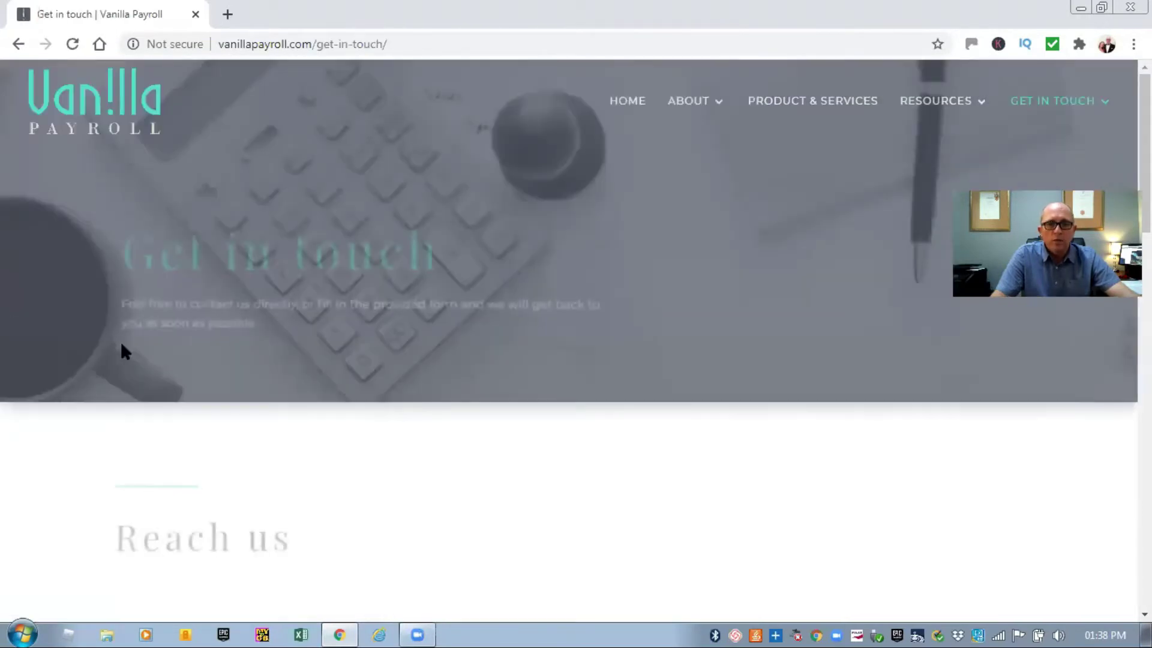
pyautogui.scroll(-5, 121, 345)
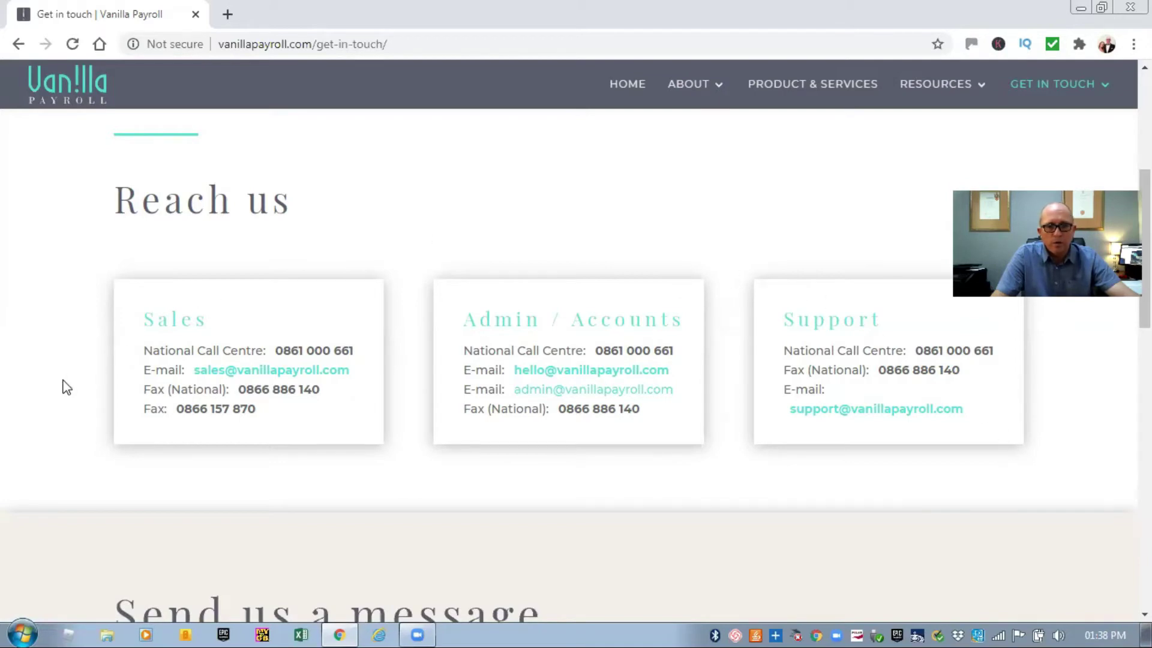
pyautogui.scroll(-10, 66, 387)
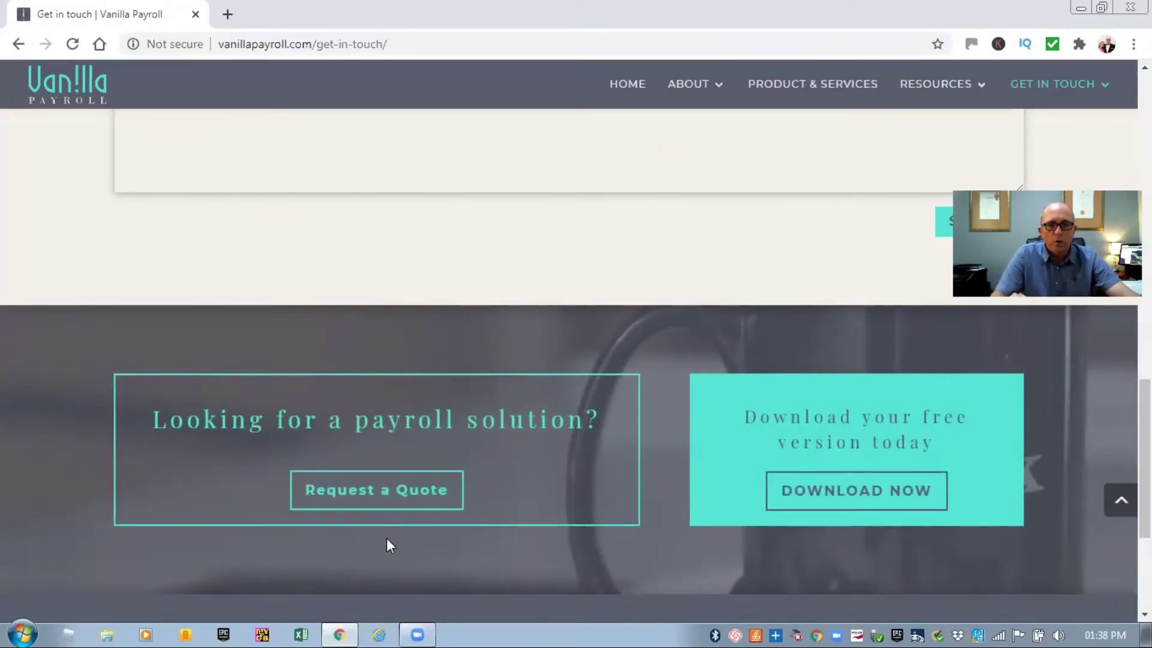
pyautogui.click(1080, 9)
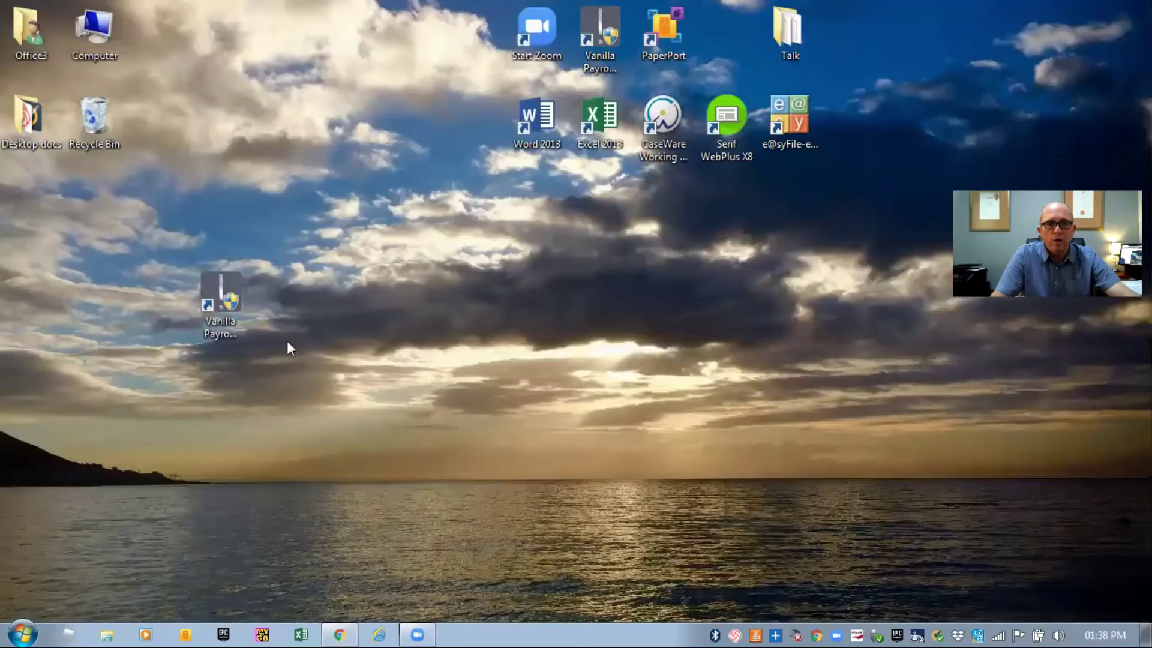
# Launch Vanilla Payroll 2021 from its desktop shortcut.
pyautogui.doubleClick(203, 282)
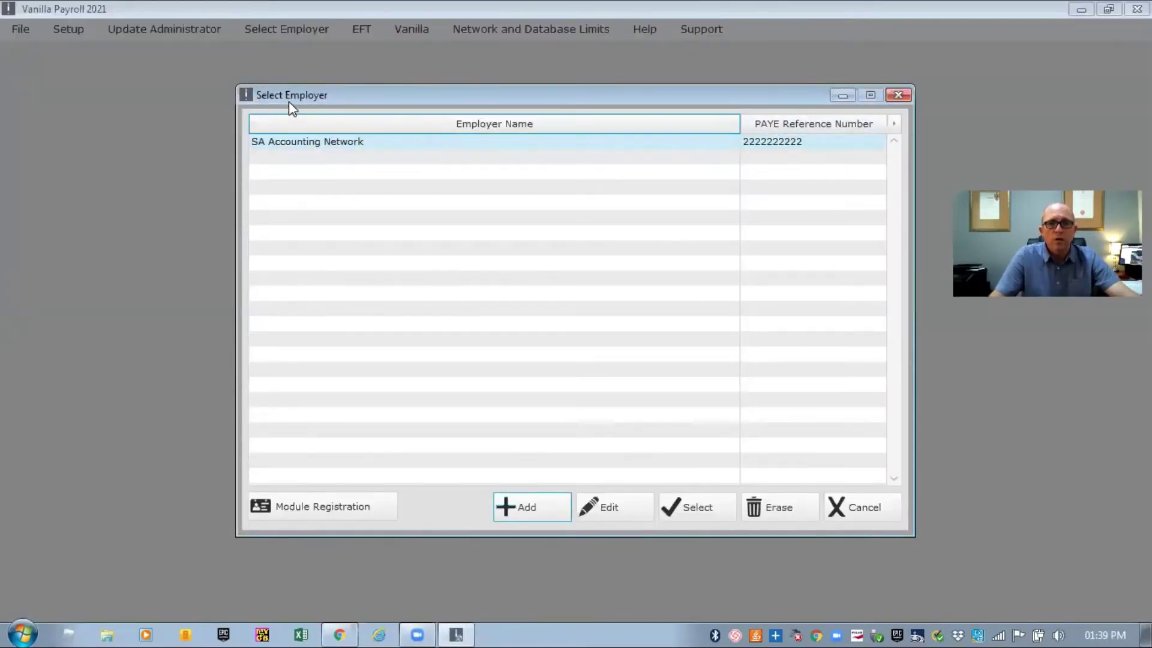
# Select the SA Accounting Network employer and load its Employees screen.
pyautogui.click(318, 142)
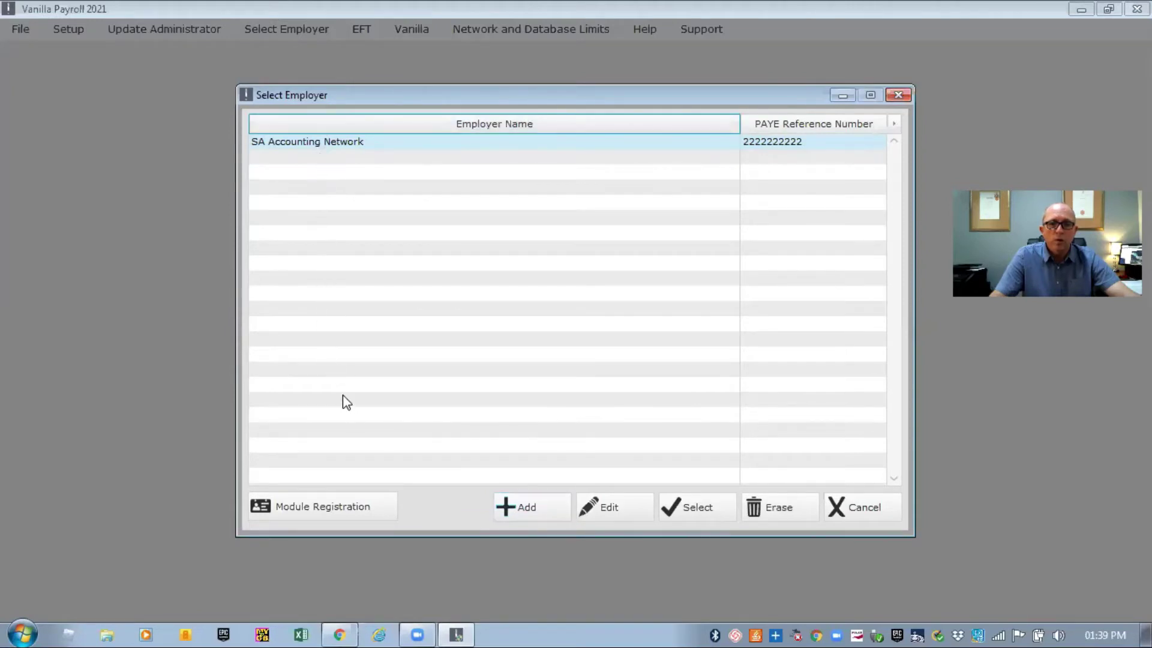
pyautogui.click(310, 143)
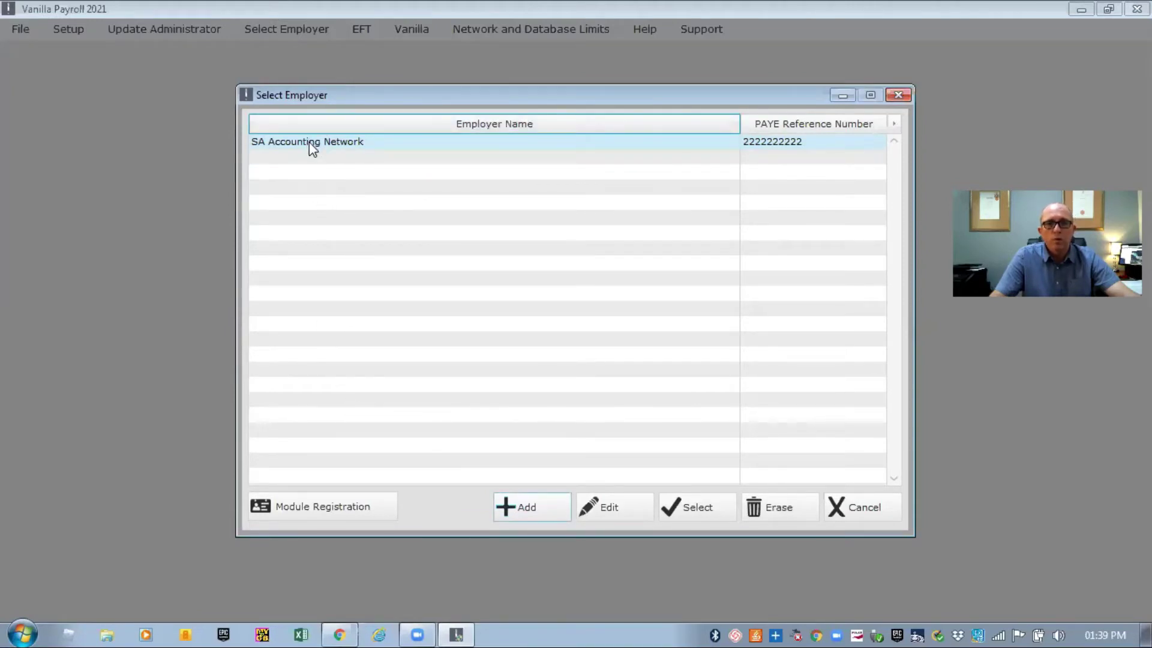
pyautogui.click(312, 143)
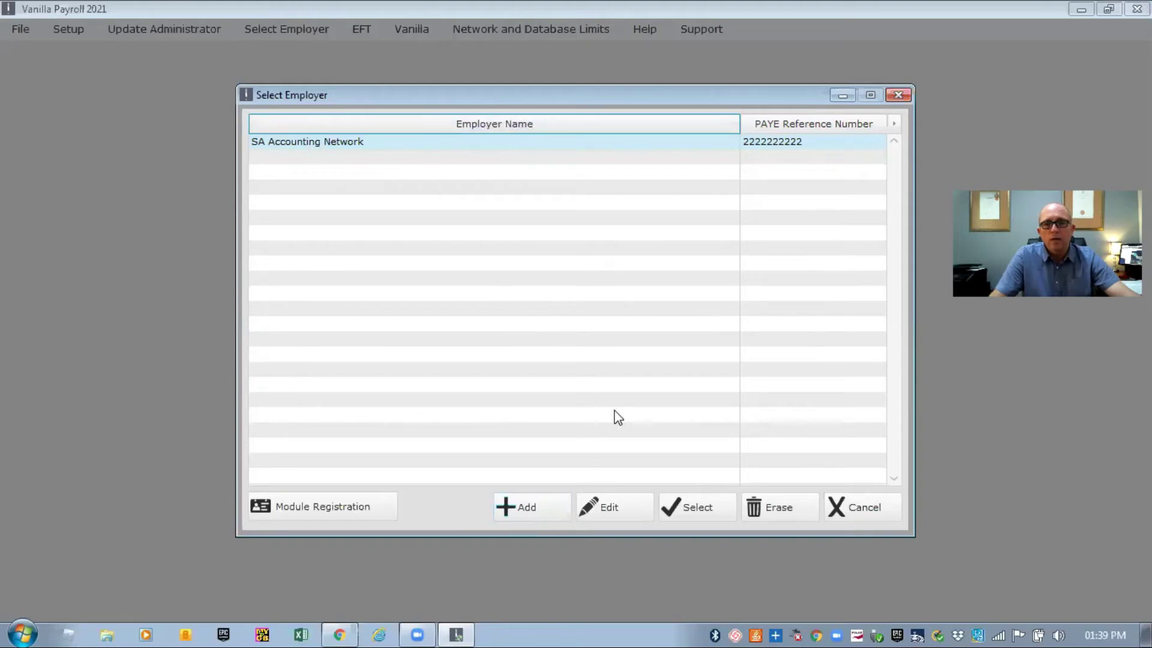
pyautogui.click(689, 507)
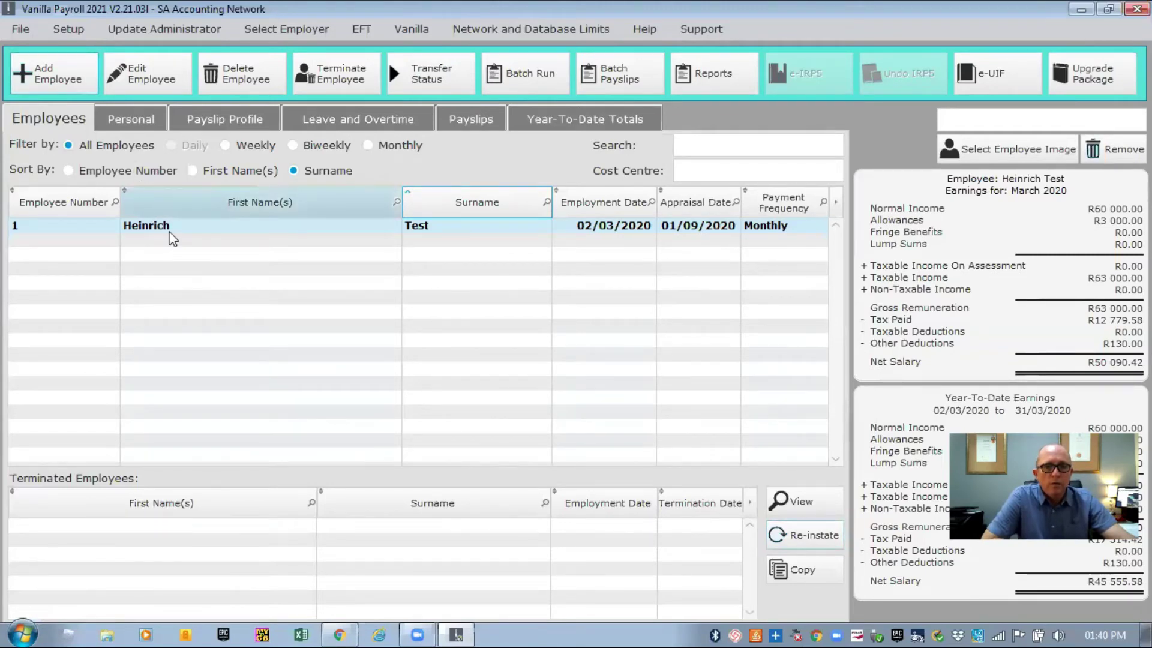
# Open the employee's record and review its Personal, Payslip Profile and Leave and Overtime tabs.
pyautogui.click(123, 120)
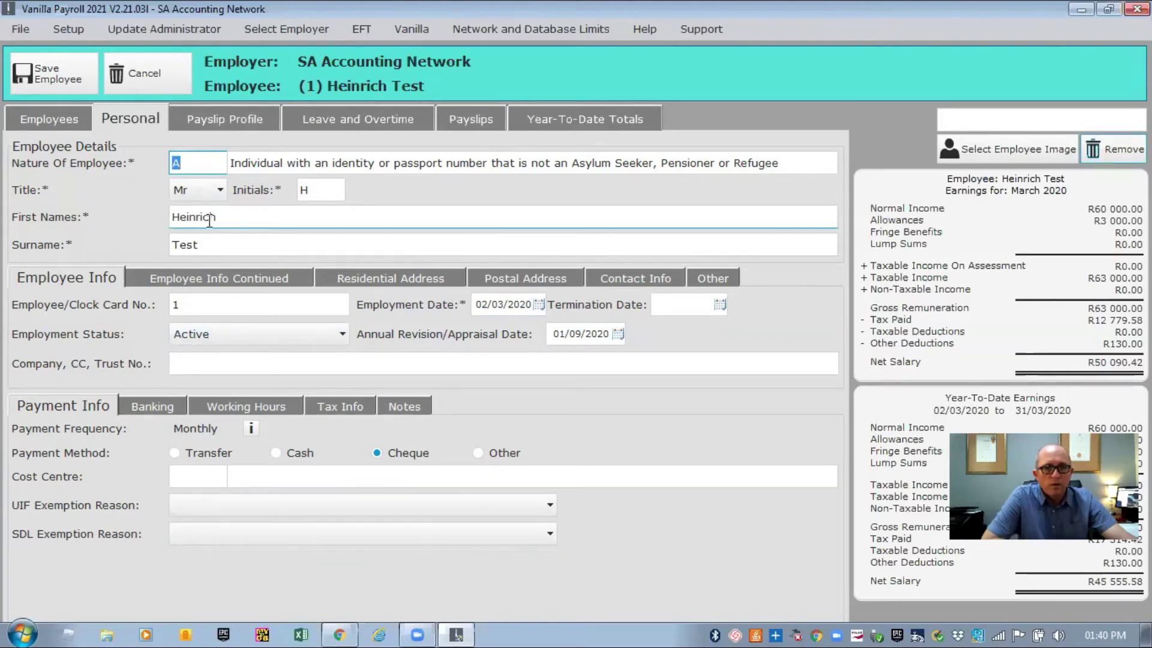
pyautogui.click(222, 123)
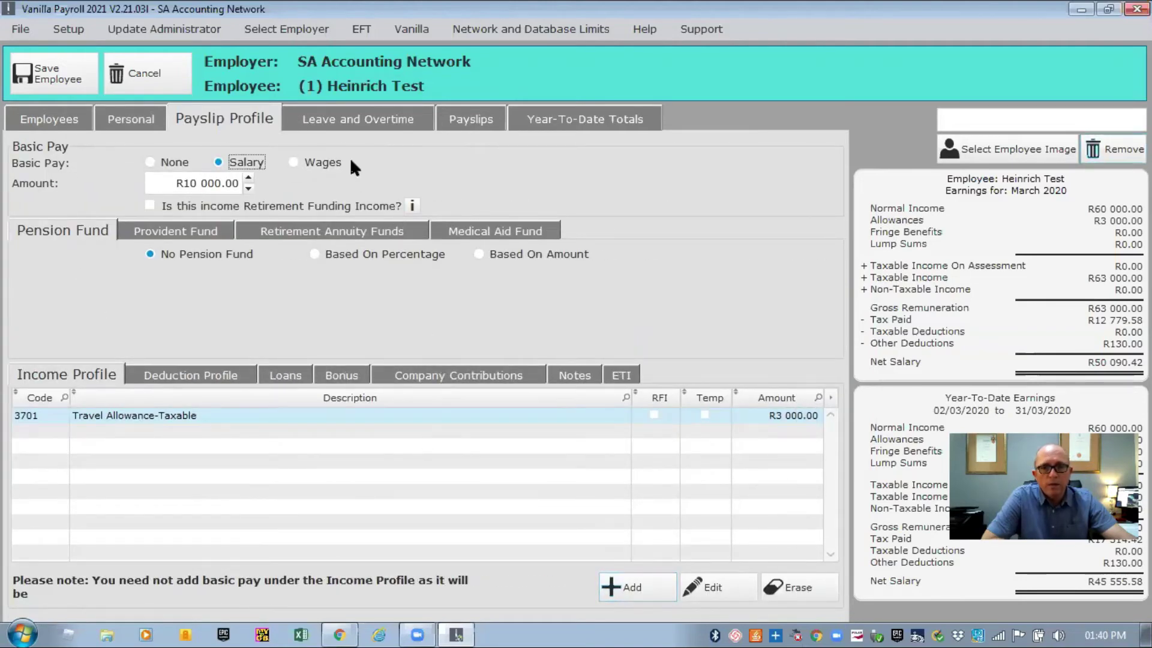
pyautogui.click(341, 123)
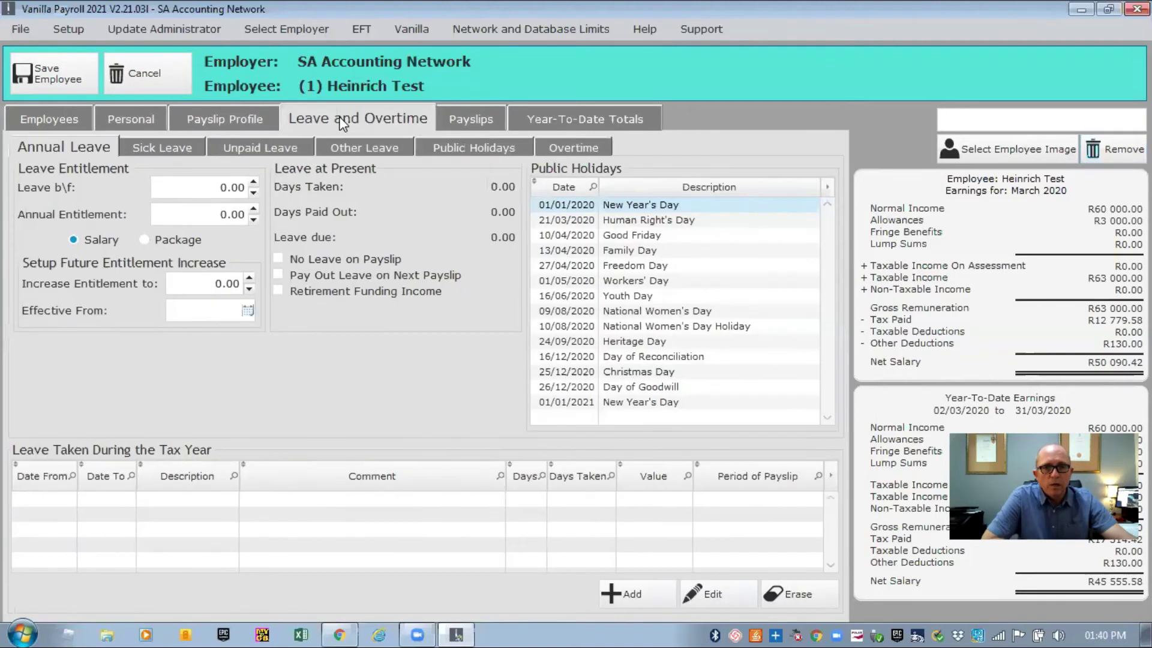
pyautogui.click(186, 219)
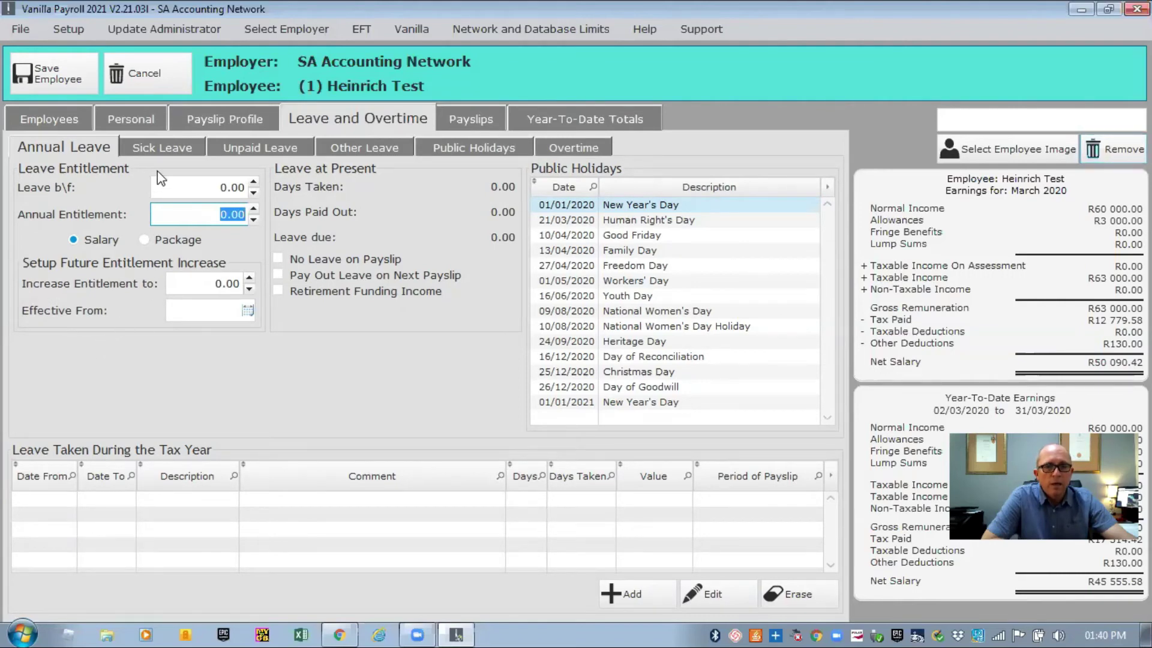
# Check the sick, unpaid and other leave, public holidays and overtime, then list the payslips.
pyautogui.click(162, 149)
pyautogui.click(253, 148)
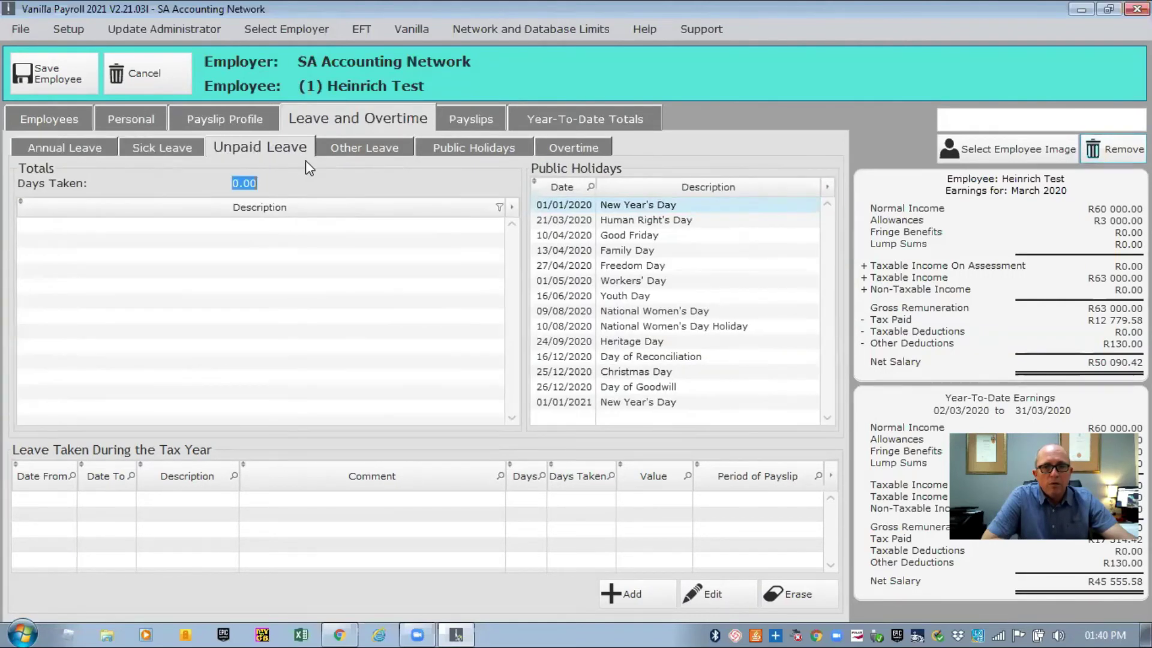
pyautogui.click(363, 148)
pyautogui.click(471, 147)
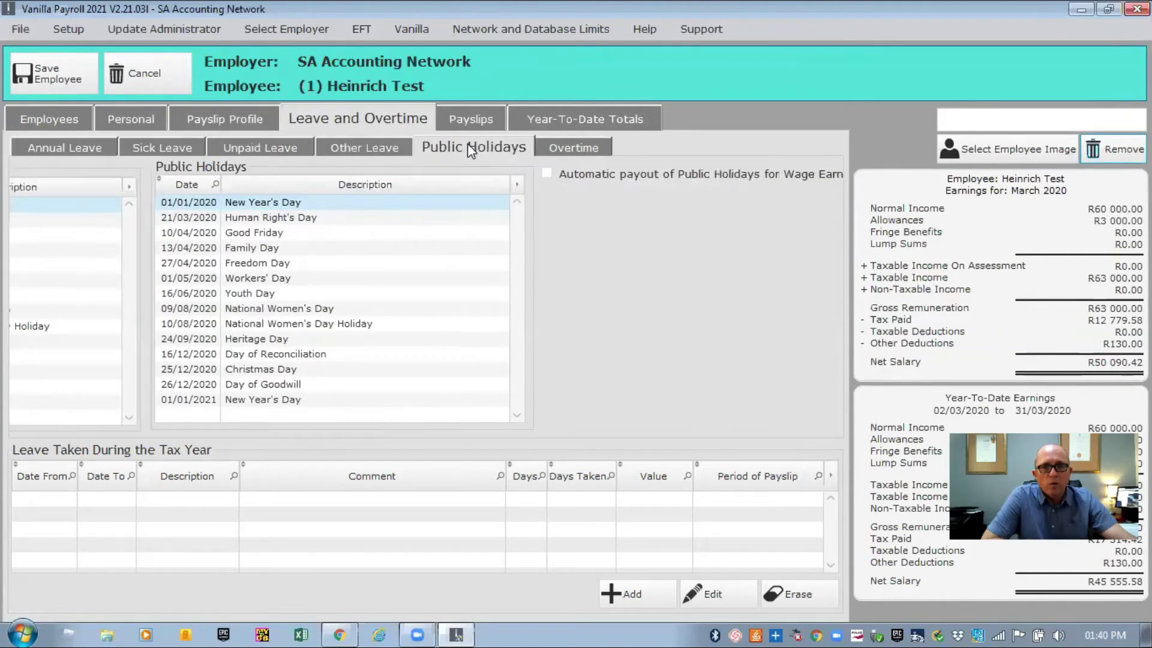
pyautogui.click(573, 147)
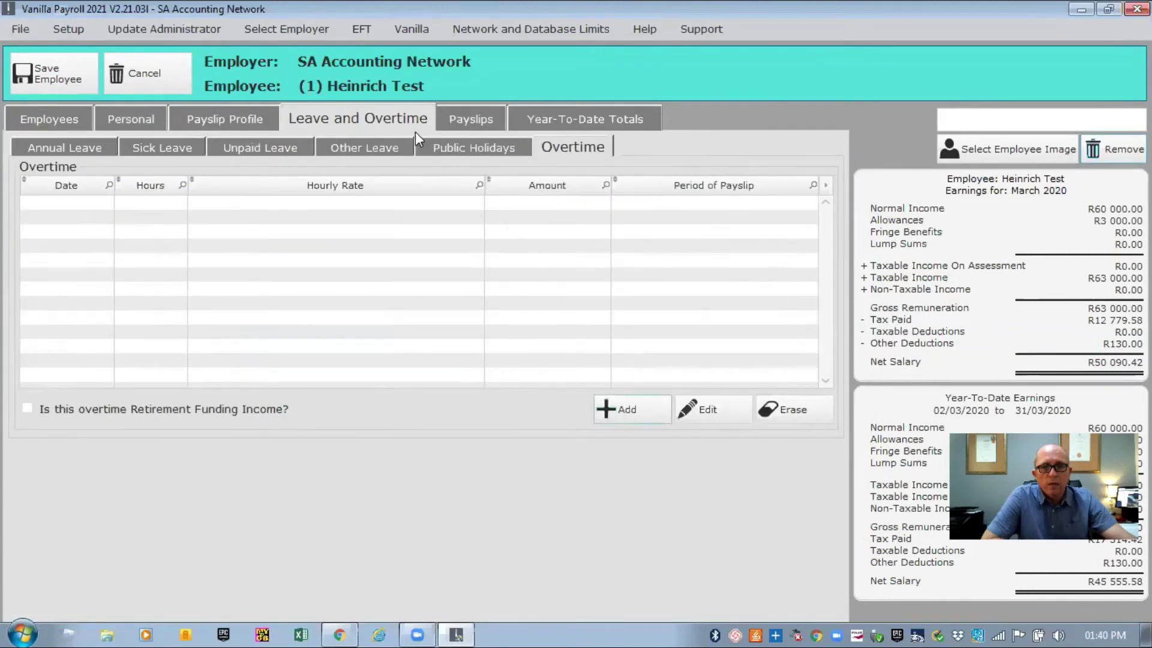
pyautogui.click(467, 121)
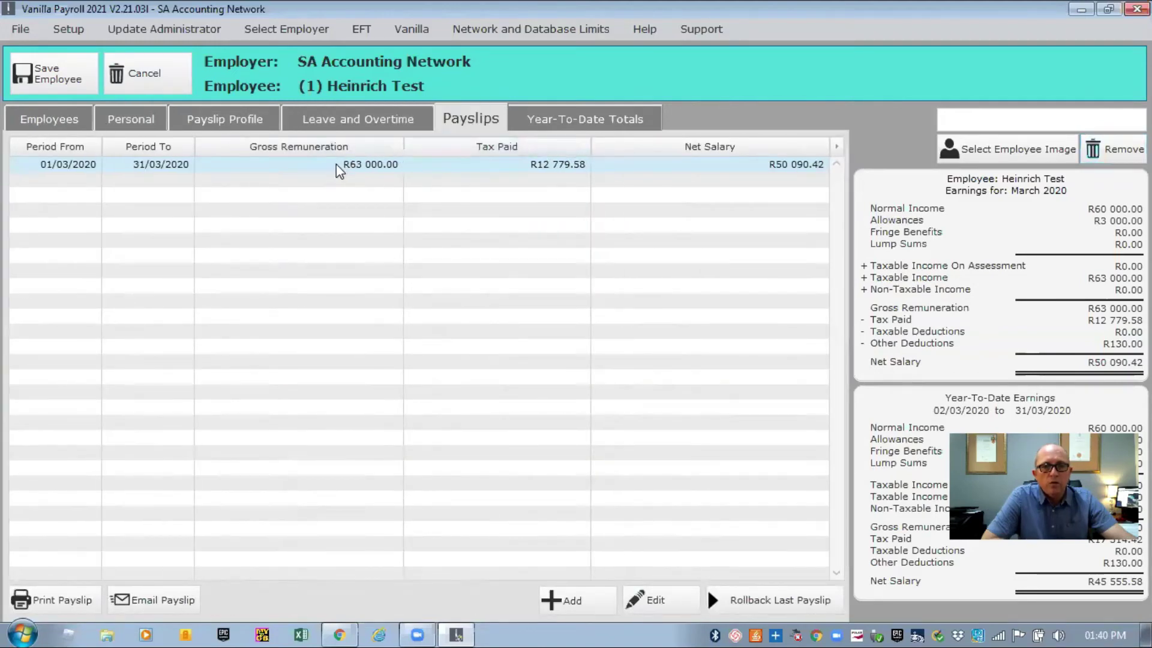
# Edit the March 2020 payslip and add a 3616 Independant Contractors-Taxable income line.
pyautogui.click(653, 603)
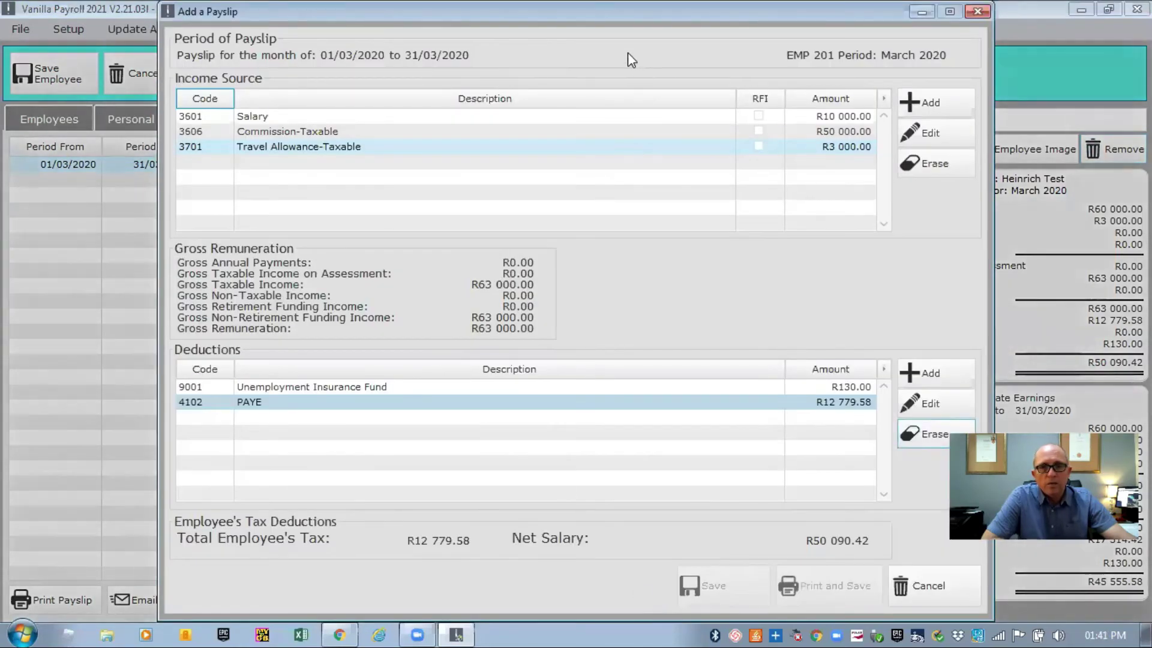
pyautogui.moveTo(569, 18); pyautogui.dragTo(529, 17)
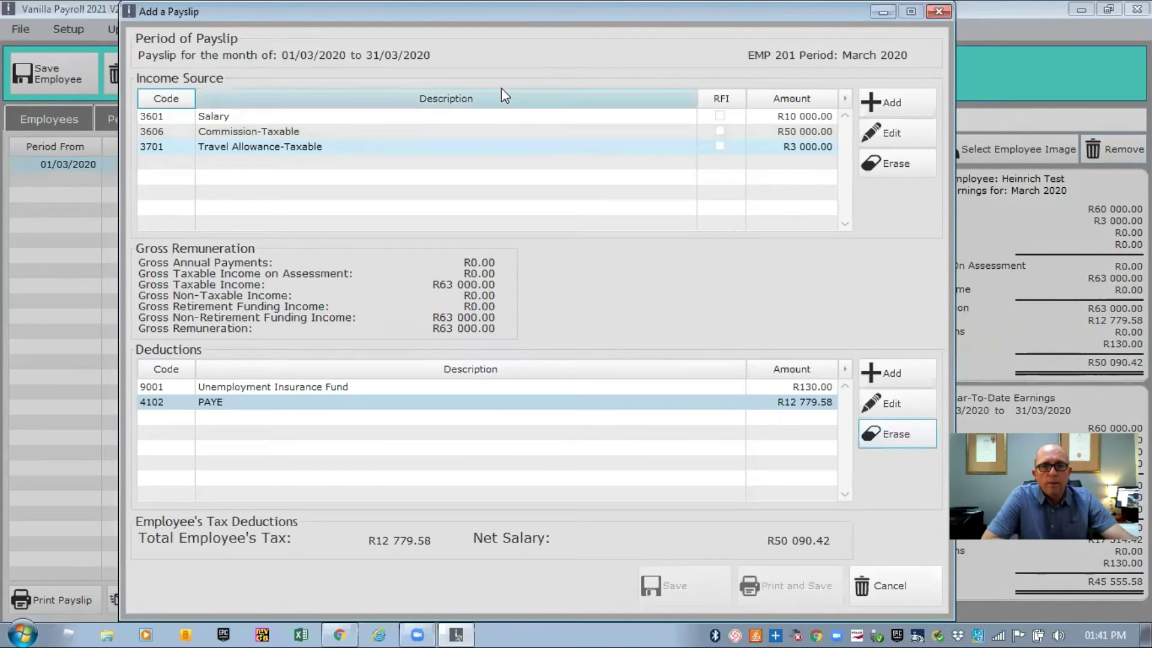
pyautogui.click(894, 106)
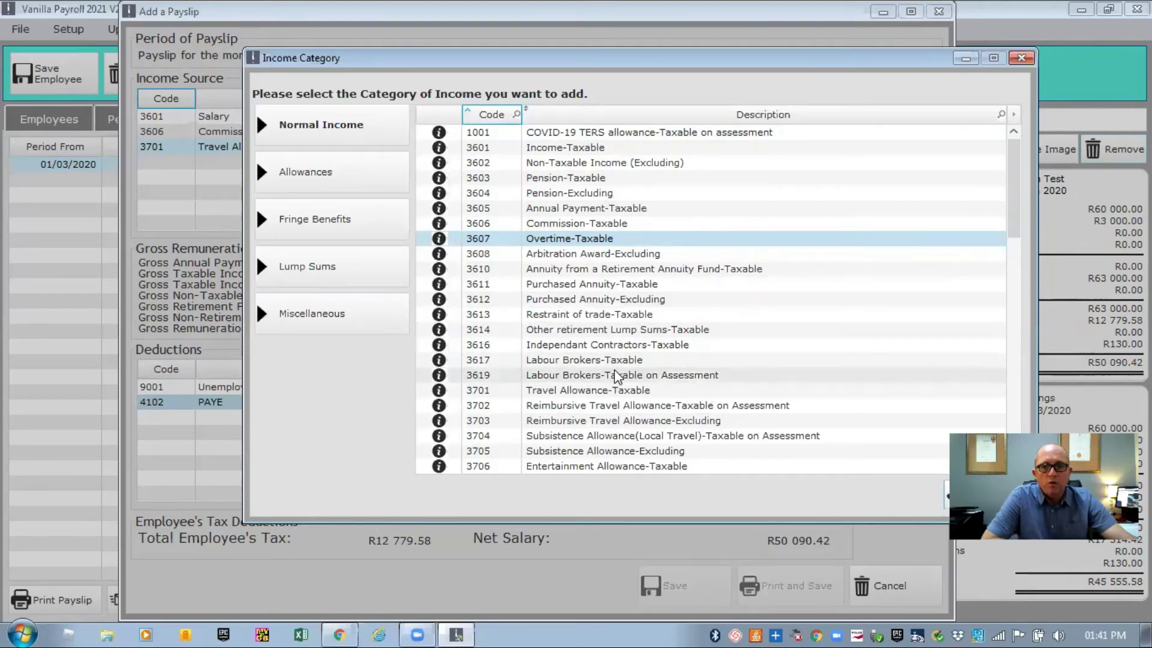
pyautogui.click(607, 348)
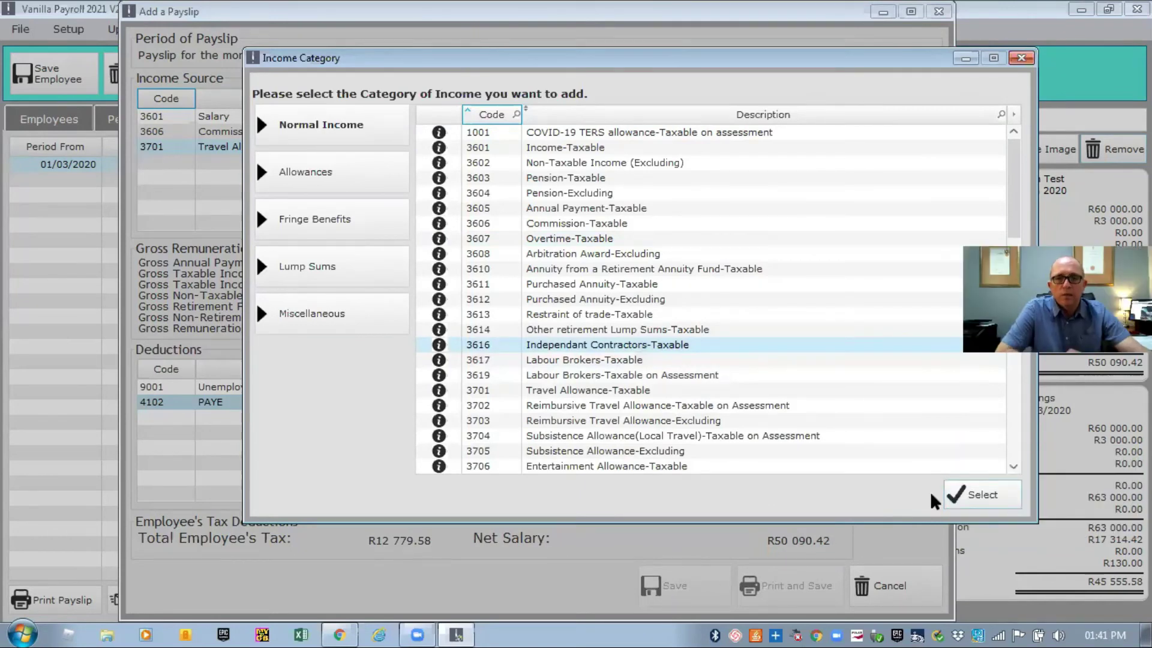
pyautogui.click(966, 494)
# Enter R20 000 as the contractor income, save the payslip and open its print preview.
pyautogui.click(546, 180)
pyautogui.write('20000')
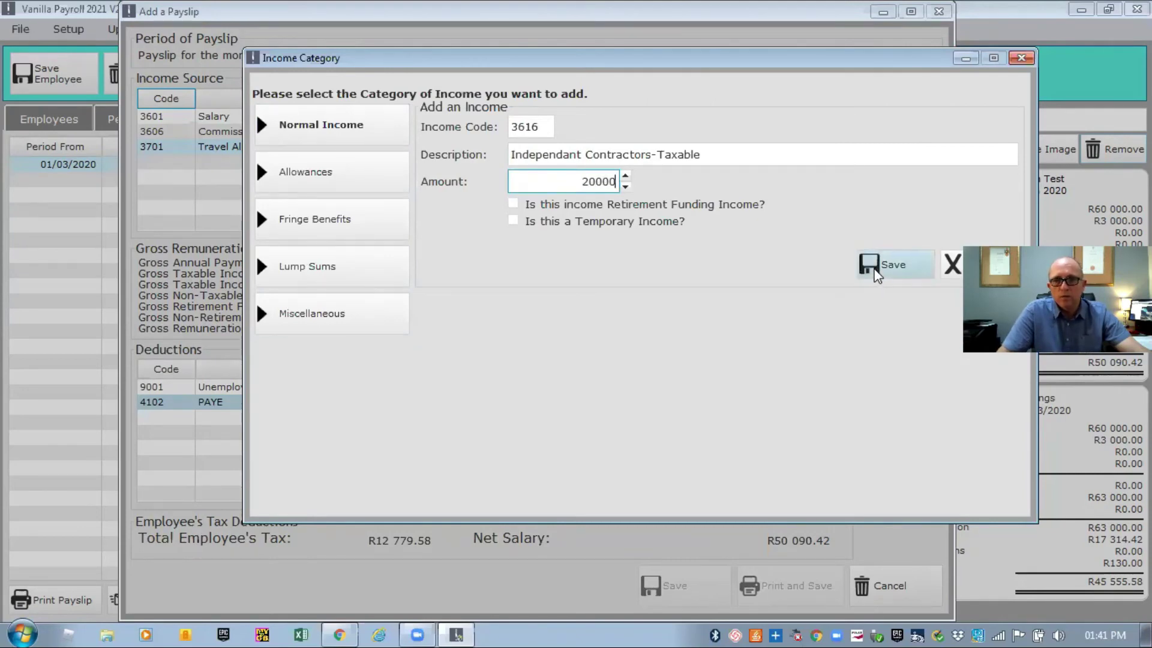
pyautogui.click(872, 266)
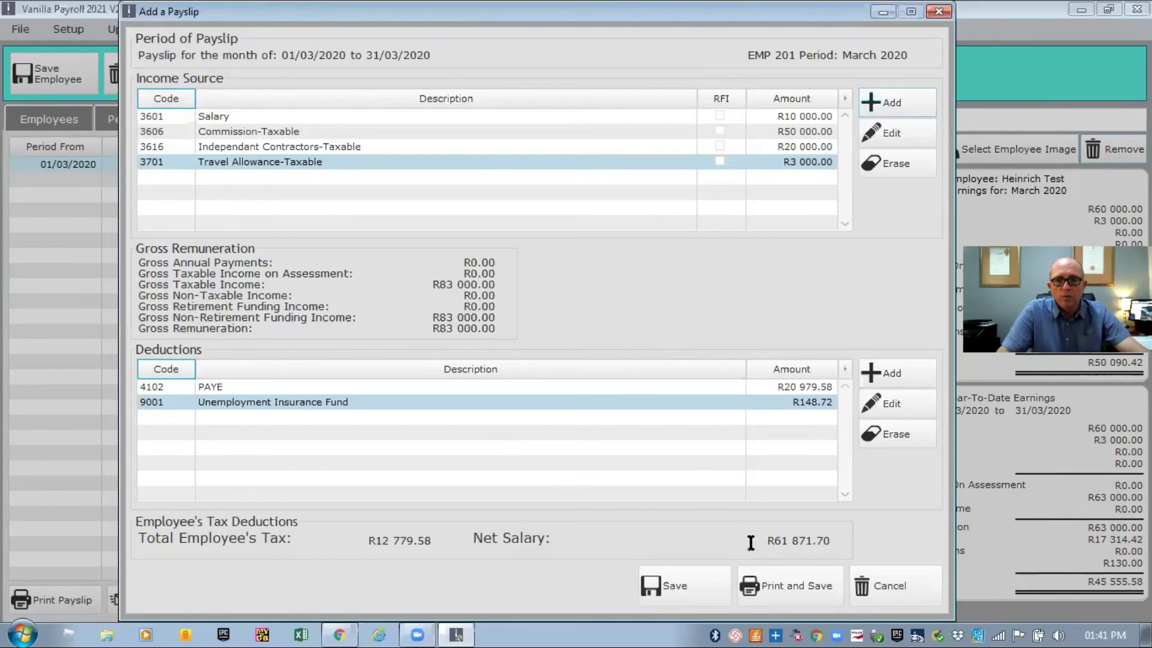
pyautogui.click(672, 592)
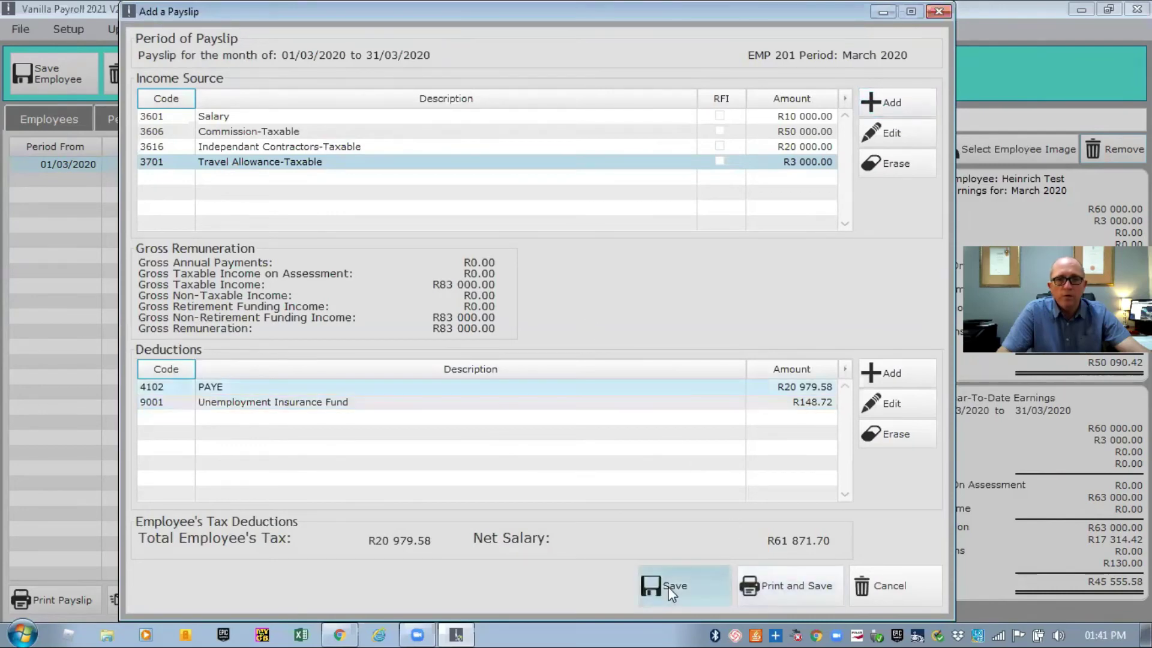
pyautogui.click(46, 602)
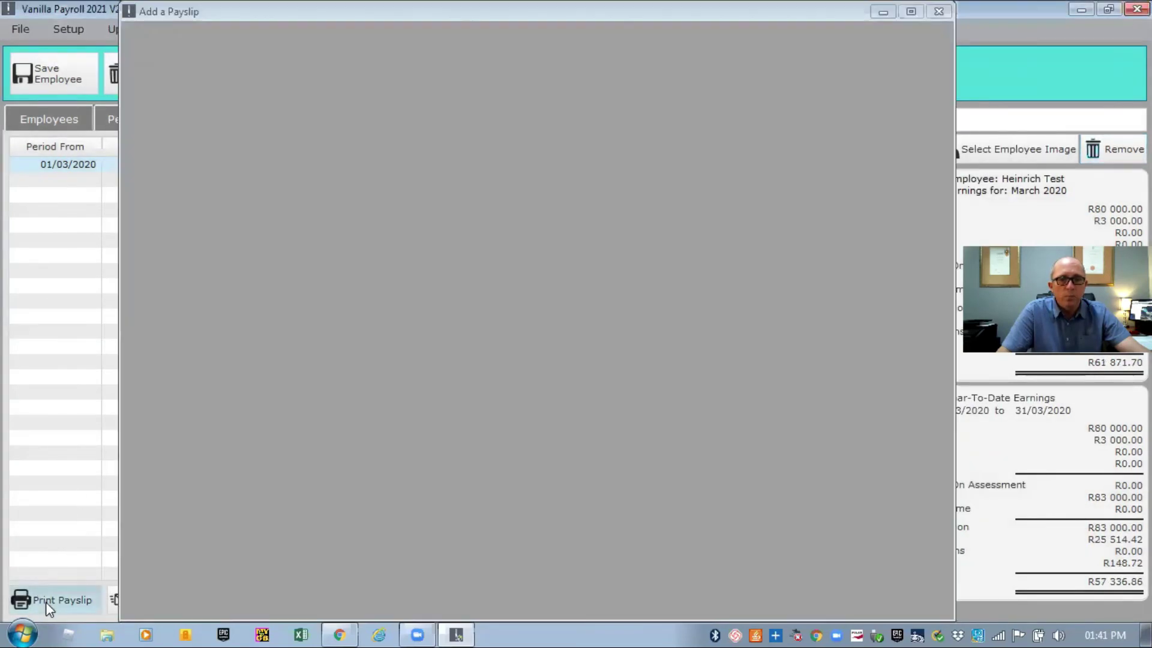
# Review the maximised March 2020 payslip preview netting R61 871.70, then view year-to-date totals.
pyautogui.scroll(-2, 399, 278)
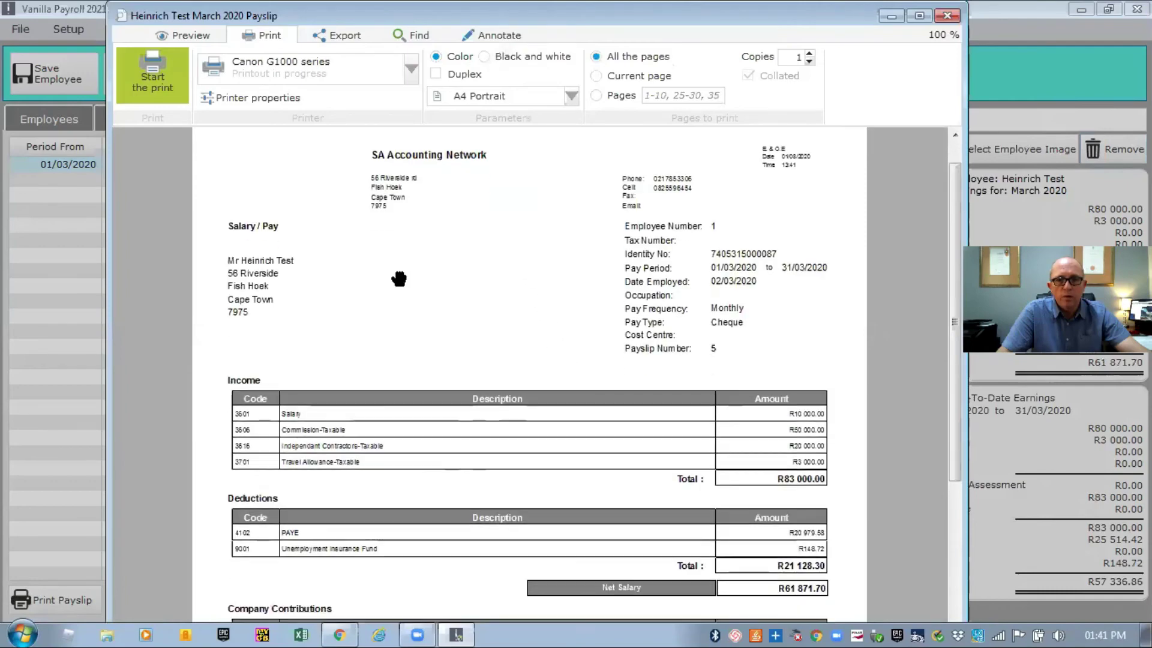
pyautogui.scroll(-3, 399, 279)
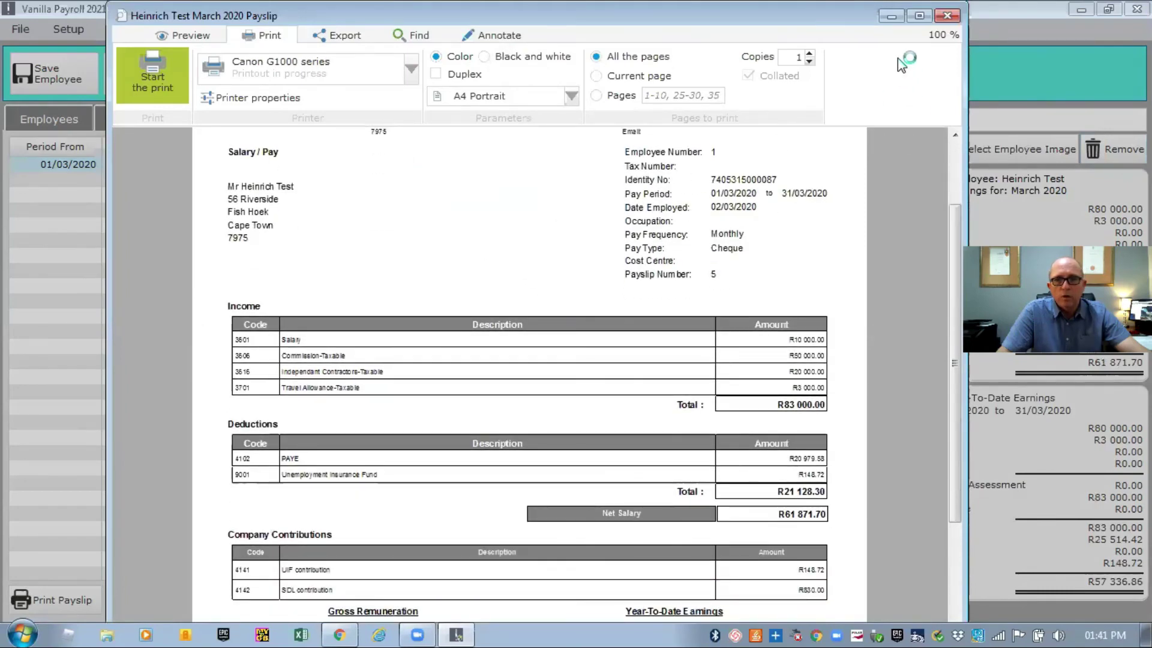
pyautogui.click(919, 16)
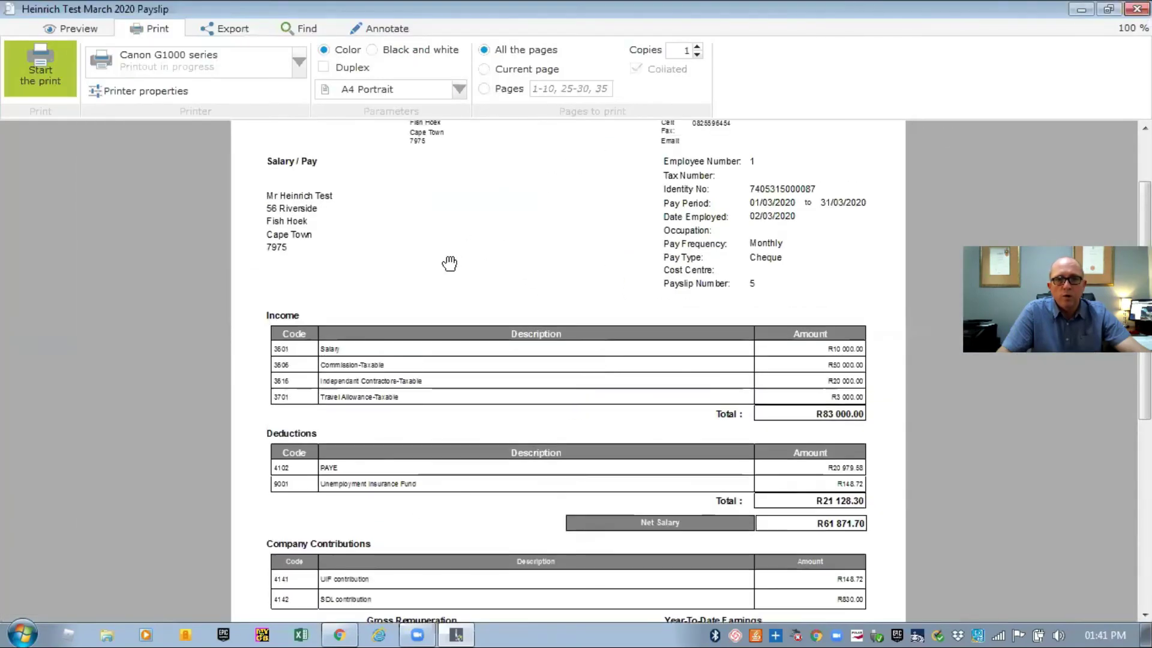
pyautogui.scroll(2, 450, 264)
pyautogui.scroll(-8, 449, 263)
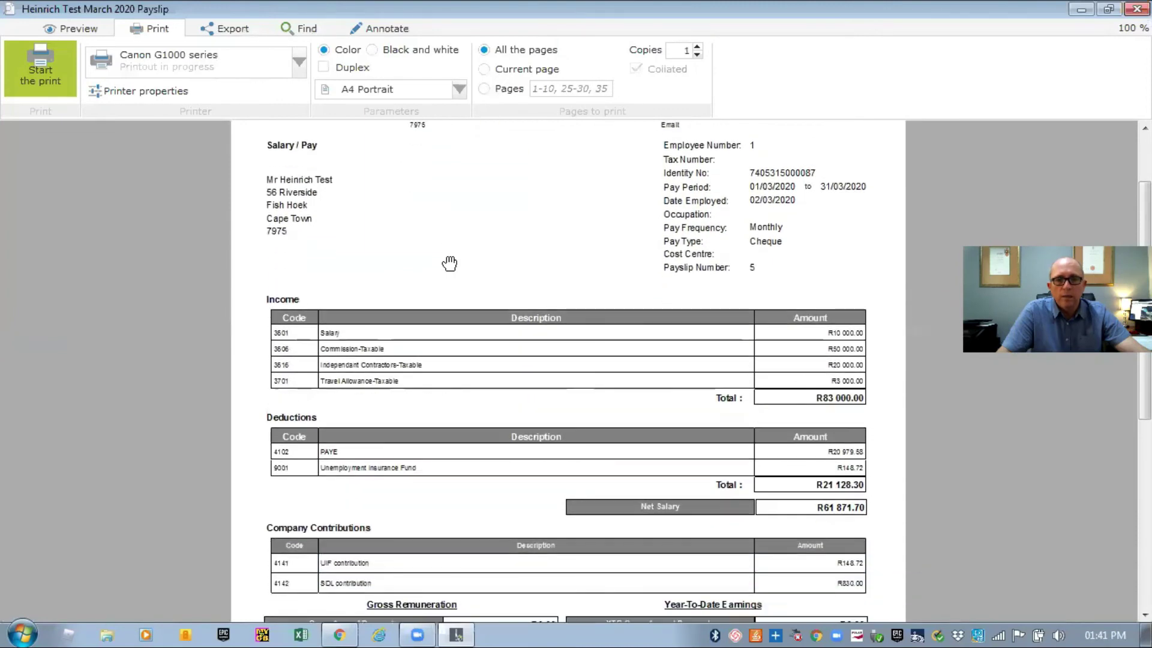
pyautogui.scroll(-1, 449, 263)
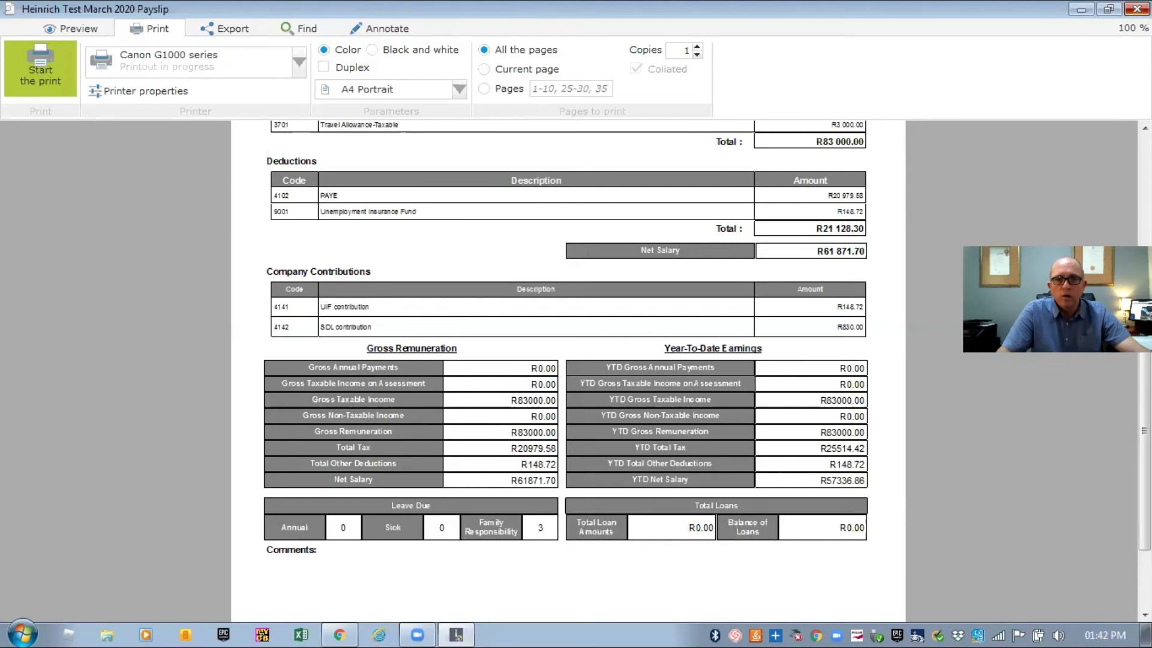
pyautogui.click(1136, 8)
pyautogui.click(553, 123)
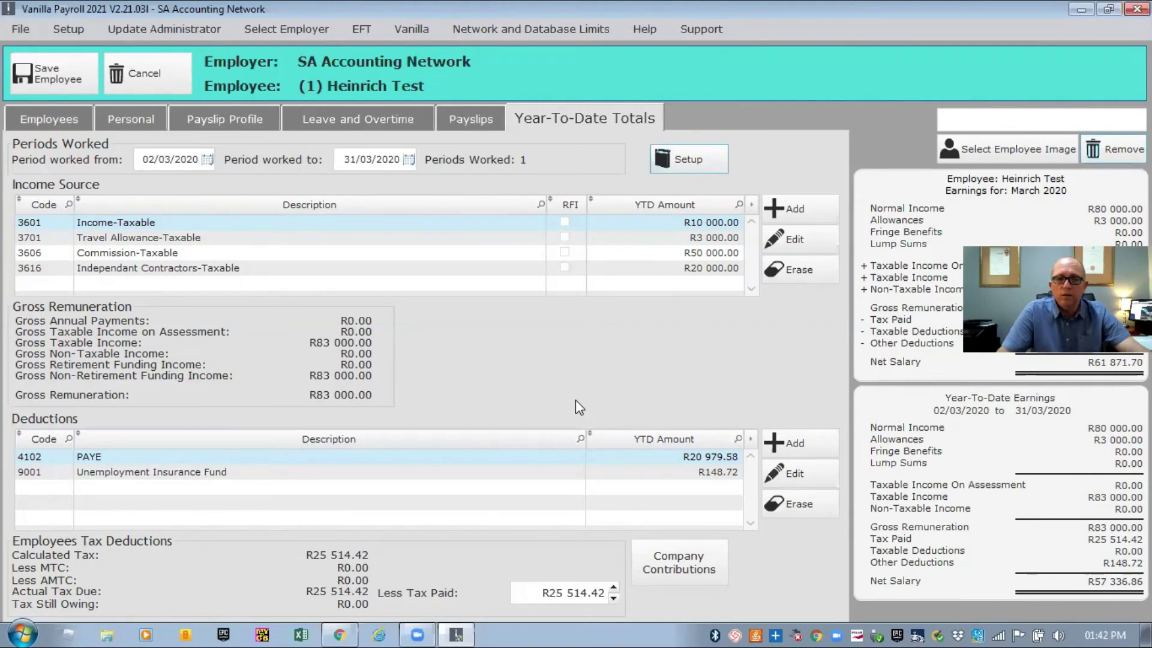
# Reopen the March 2020 payslip for editing and cancel without changes.
pyautogui.click(60, 123)
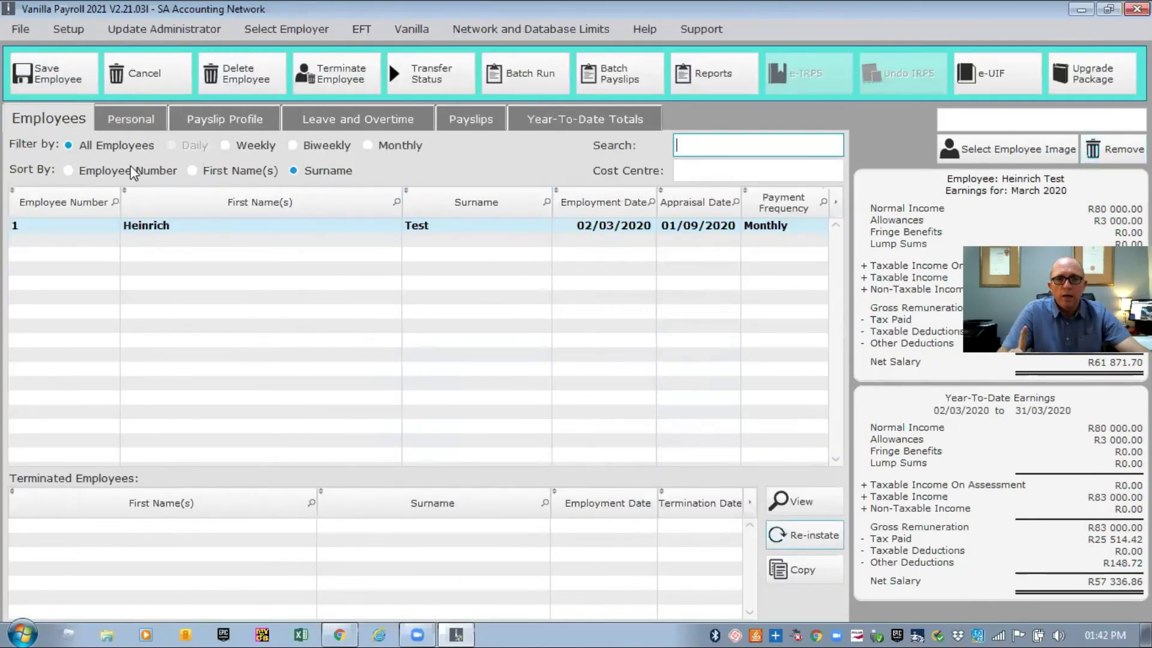
pyautogui.click(472, 115)
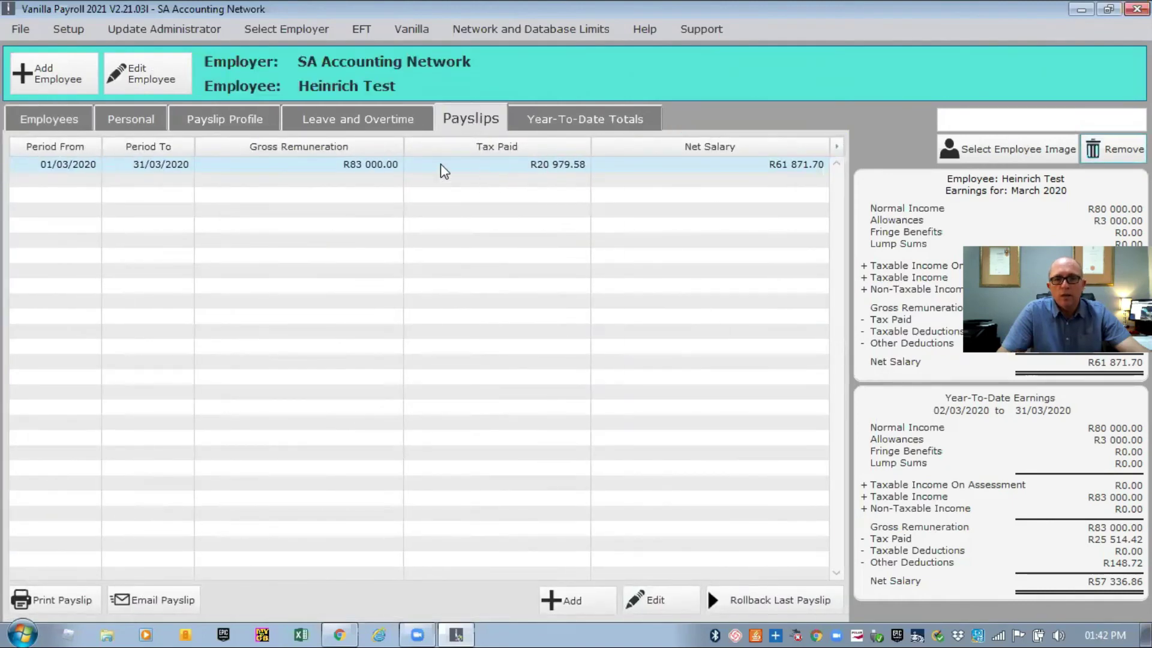
pyautogui.click(653, 603)
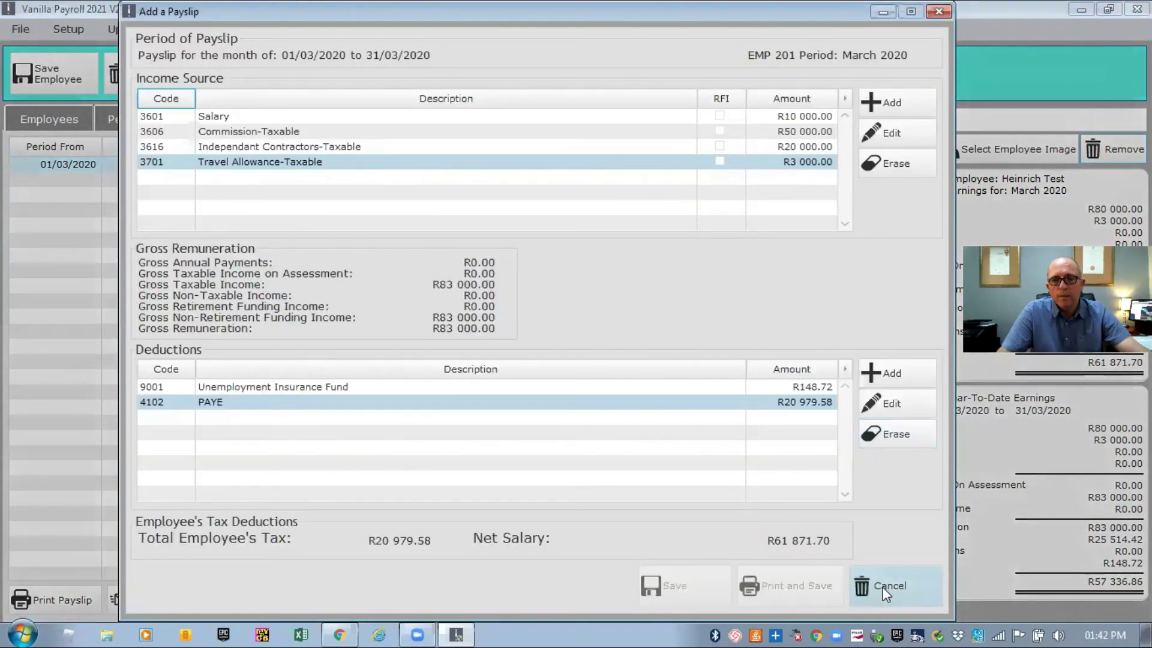
pyautogui.click(885, 591)
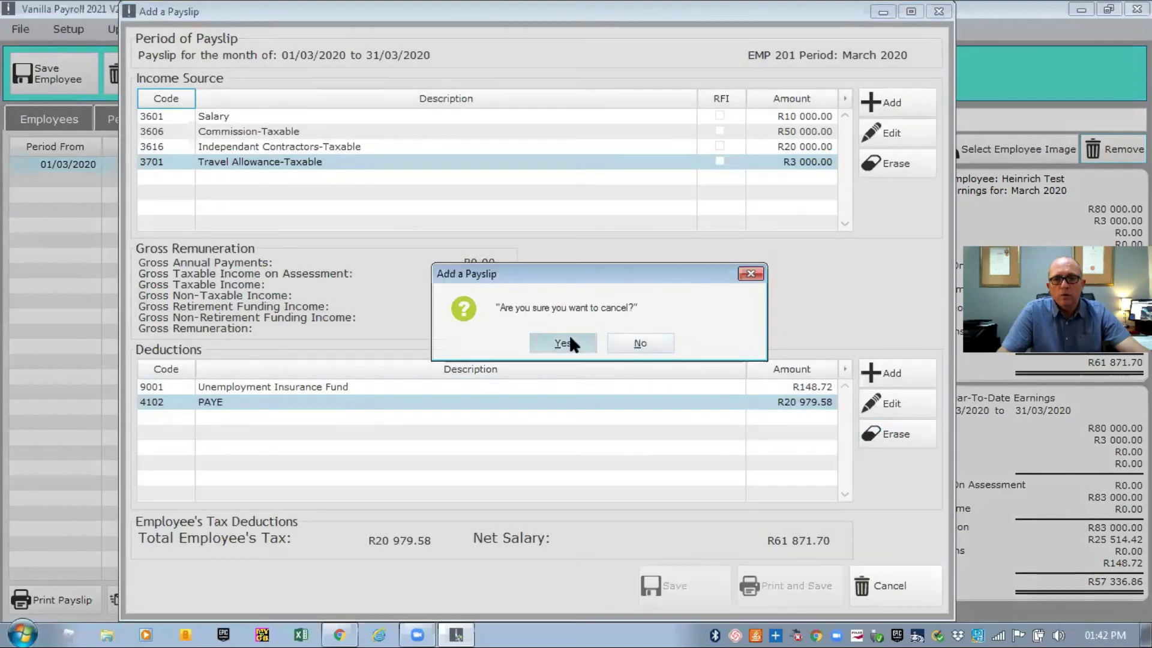
pyautogui.click(566, 342)
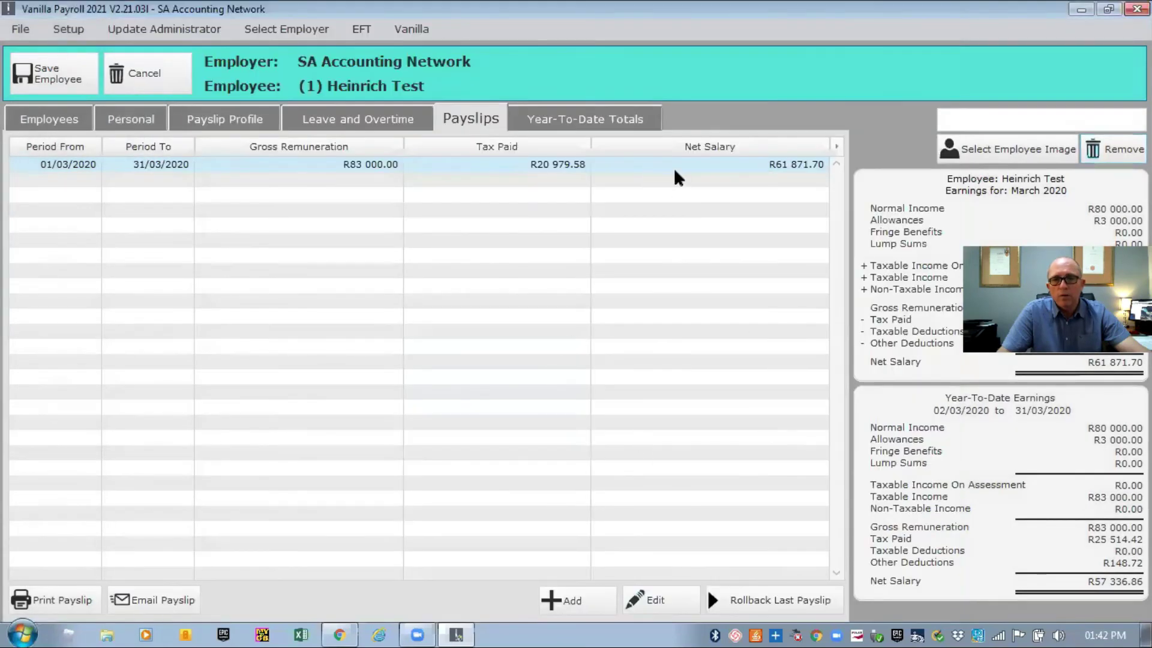
# Decline rolling back the last payslip and return to the Employees list.
pyautogui.click(788, 603)
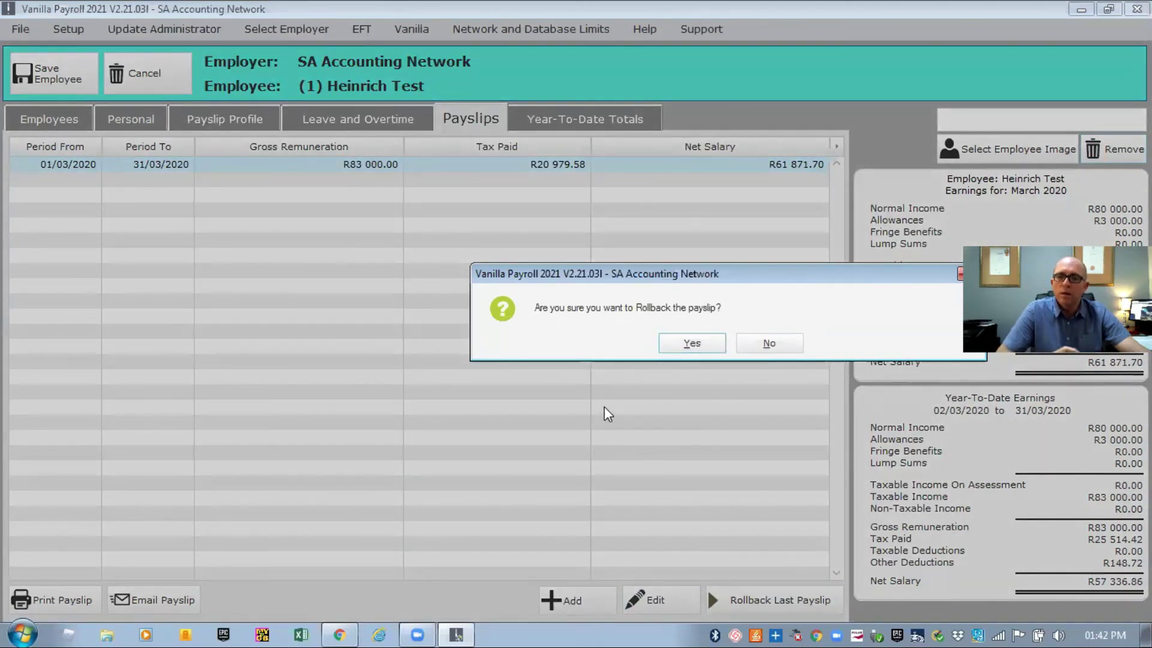
pyautogui.click(761, 345)
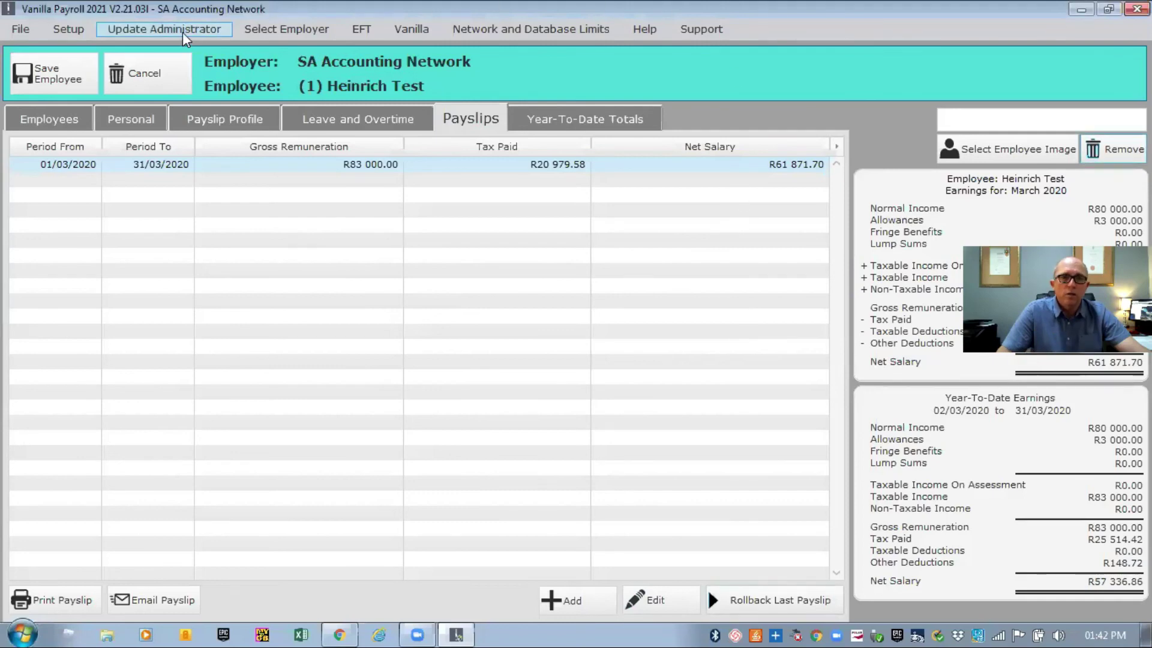
pyautogui.click(33, 119)
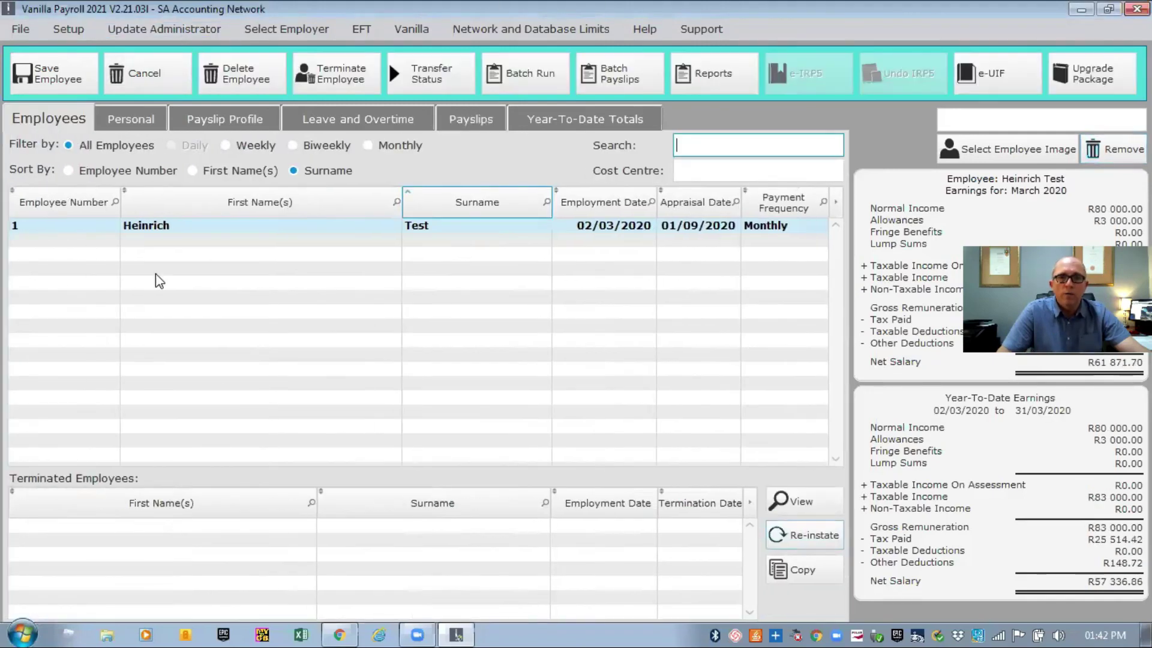